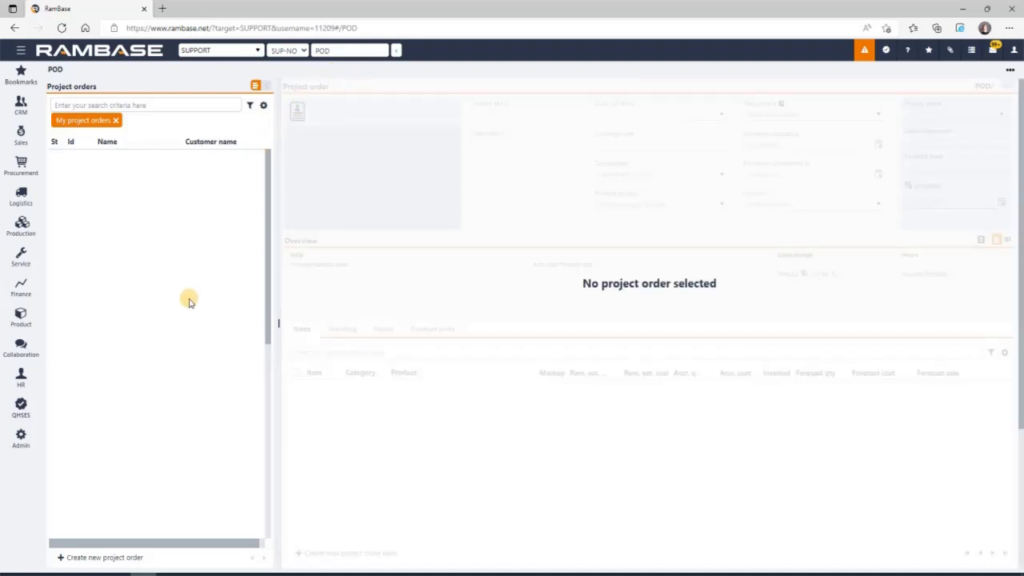
Step: Start a new project order named "Dahle pump service sept." with the Time & material pricing model and location HAU (Haugesund)
{"action": "left_click", "coordinate": [100, 559]}
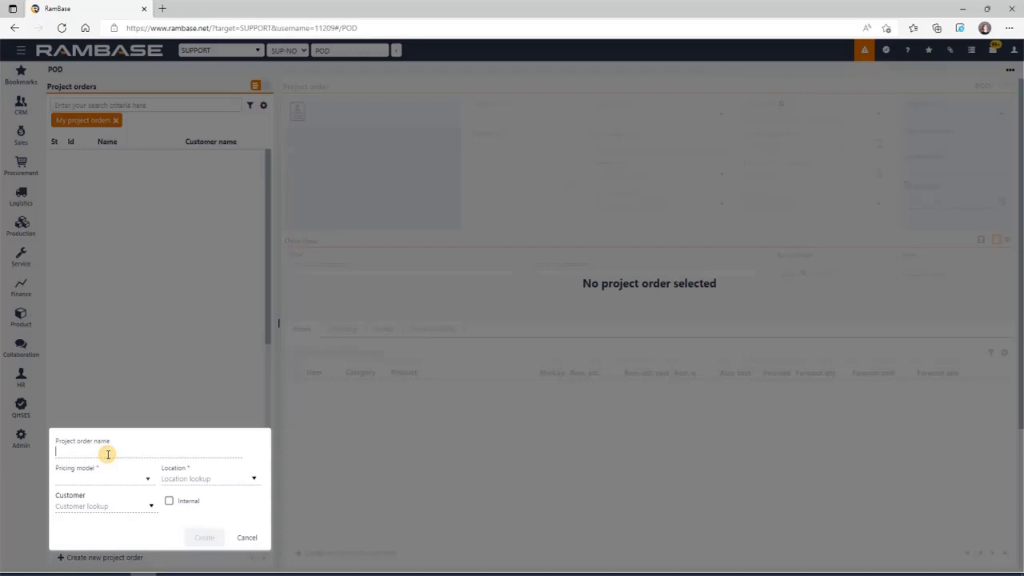
{"action": "type", "text": "Dahle pump service sept."}
{"action": "left_click", "coordinate": [149, 478]}
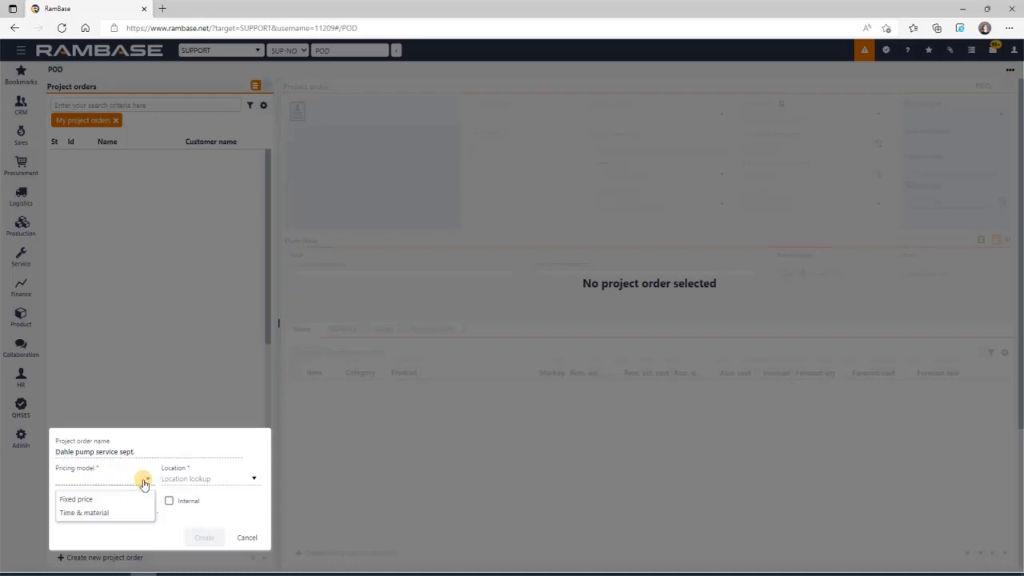
{"action": "left_click", "coordinate": [111, 516]}
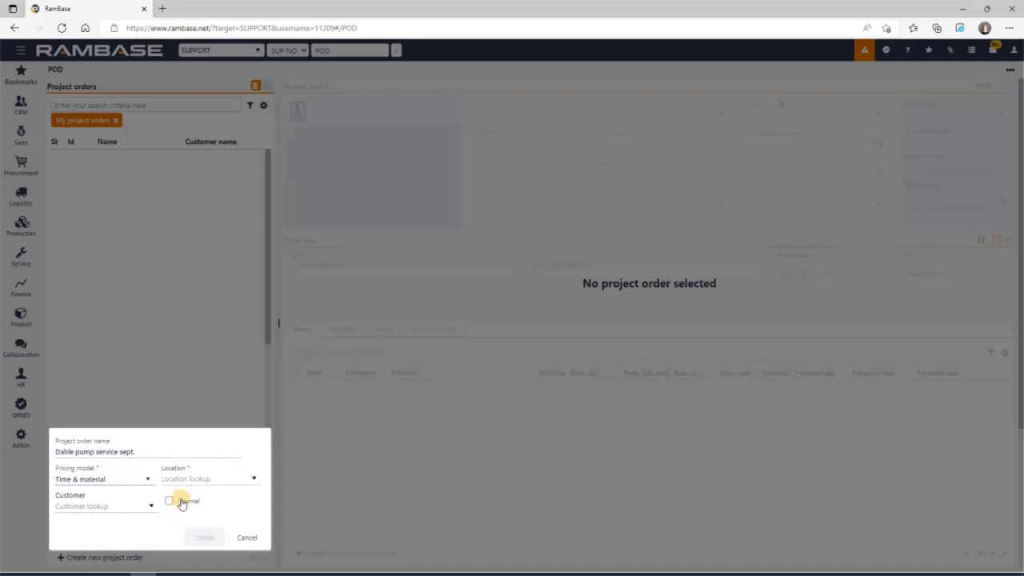
{"action": "left_click", "coordinate": [254, 480]}
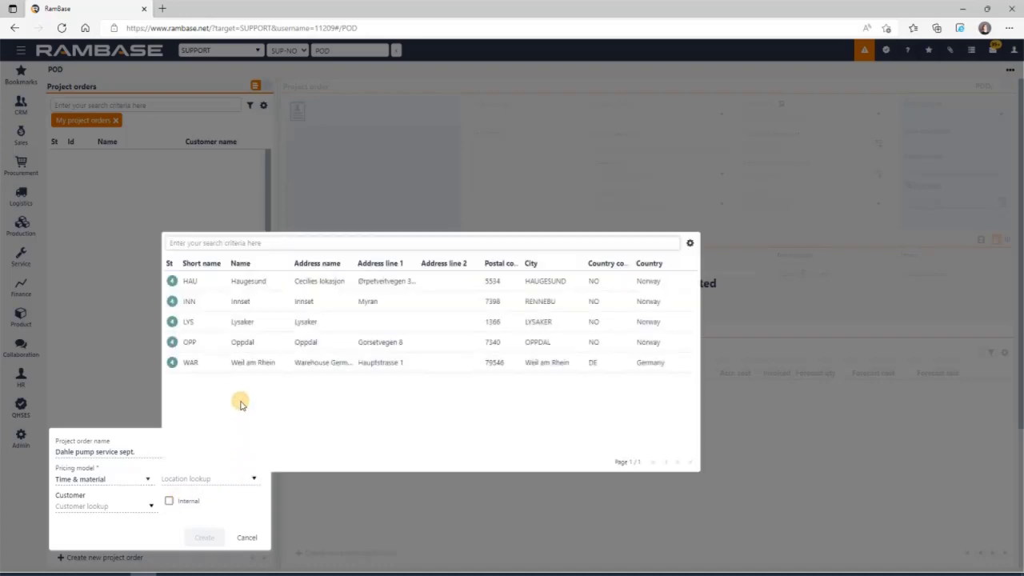
{"action": "left_click", "coordinate": [249, 283]}
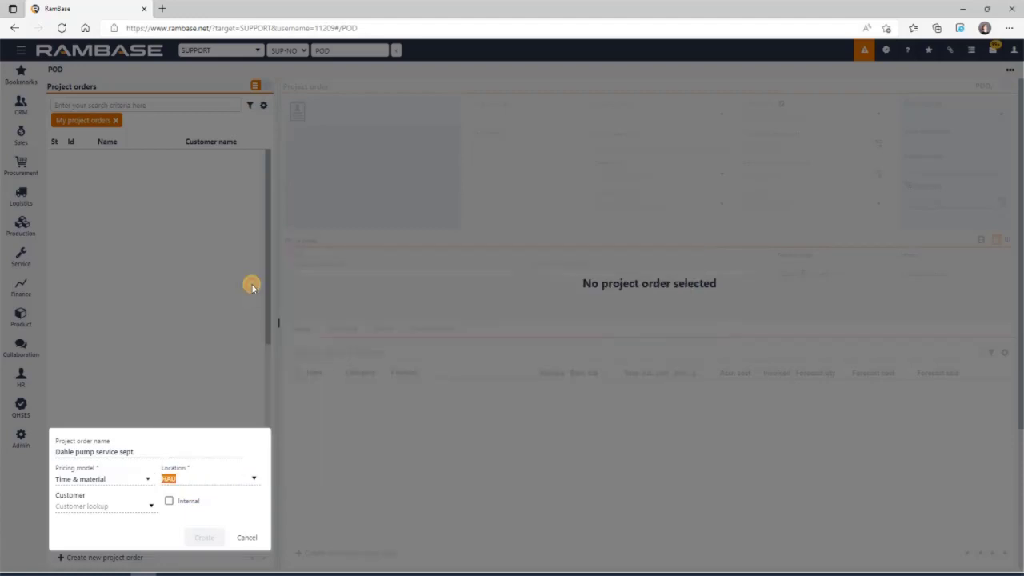
Step: Look up "dahle", assign S. Dahle AS as the customer and create the project order
{"action": "left_click", "coordinate": [119, 504]}
{"action": "type", "text": "dahle"}
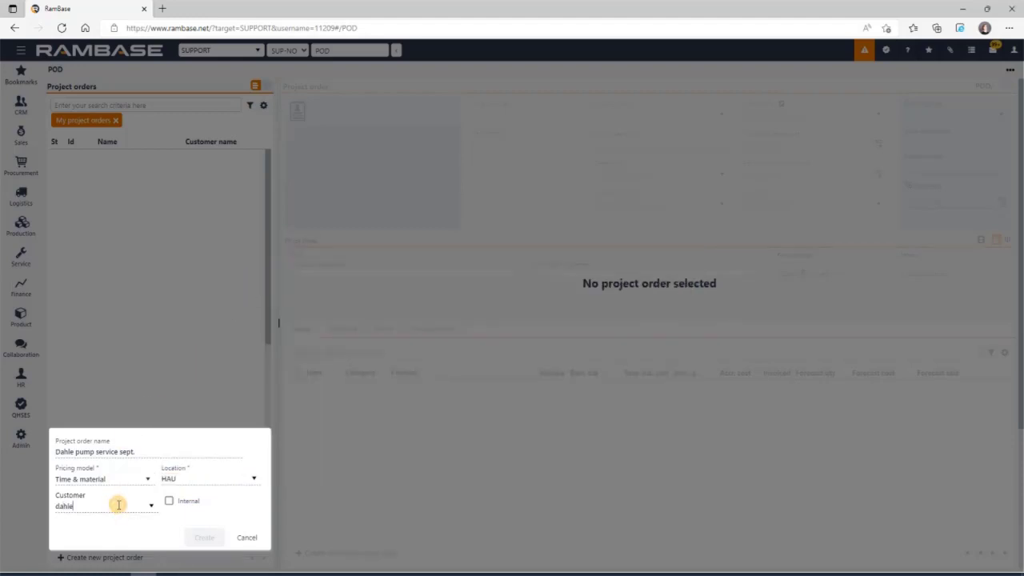
{"action": "key", "text": "Return"}
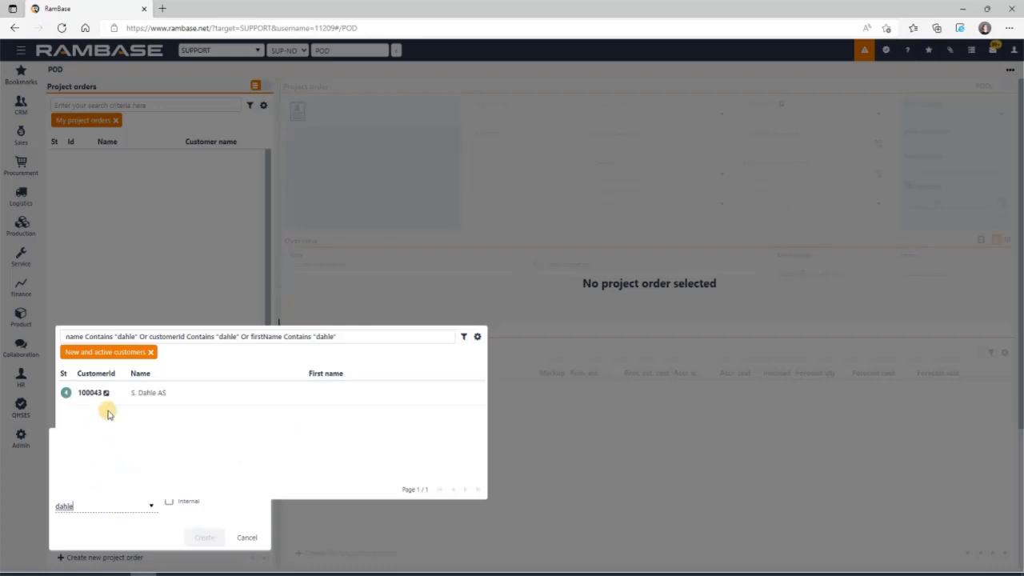
{"action": "left_click", "coordinate": [102, 400]}
{"action": "left_click", "coordinate": [204, 537]}
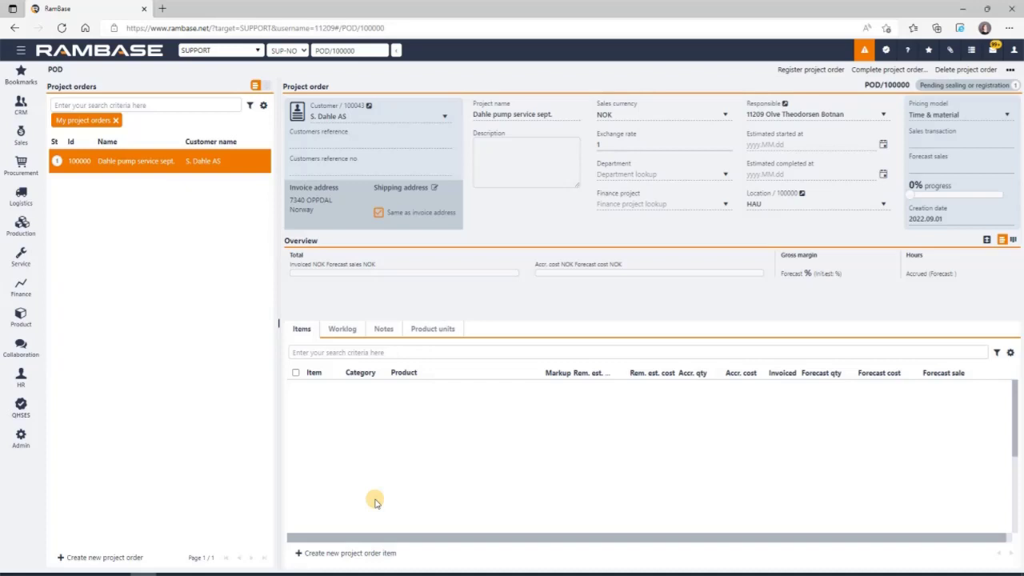
Step: Add an Hours item for the Inspection product with quantity 1, choosing to create another item after it
{"action": "left_click", "coordinate": [355, 553]}
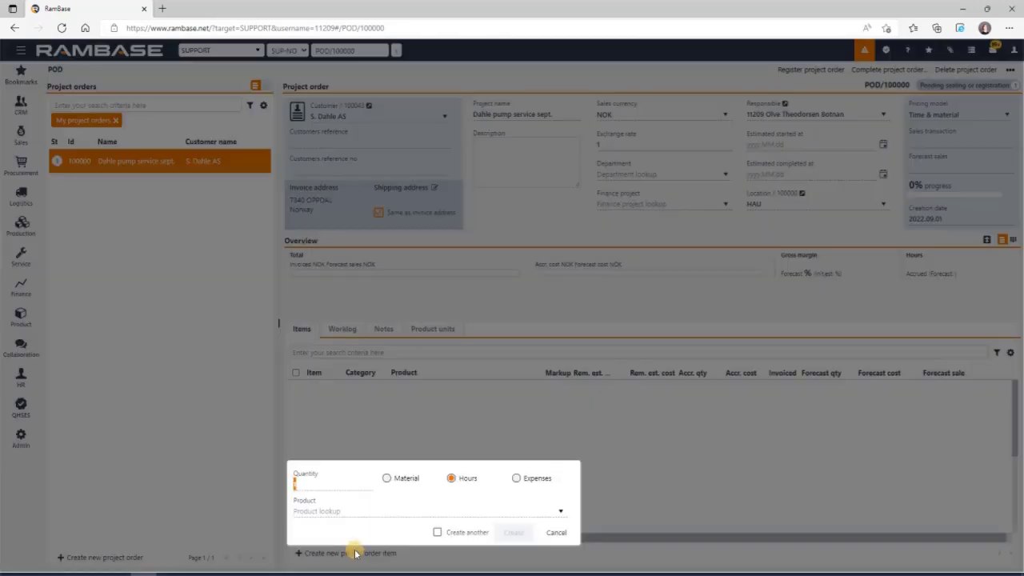
{"action": "left_click", "coordinate": [331, 510]}
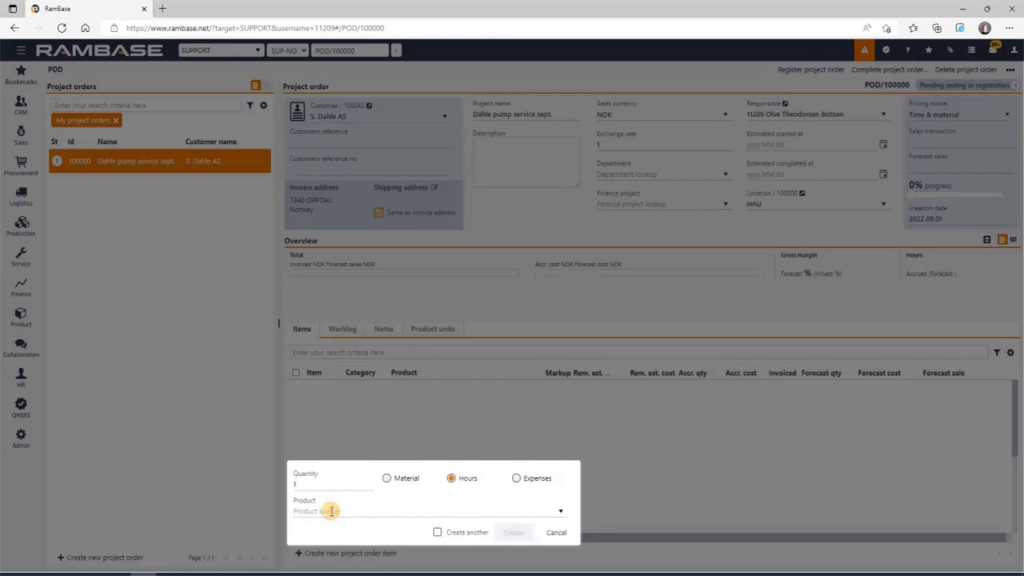
{"action": "type", "text": "Inspection"}
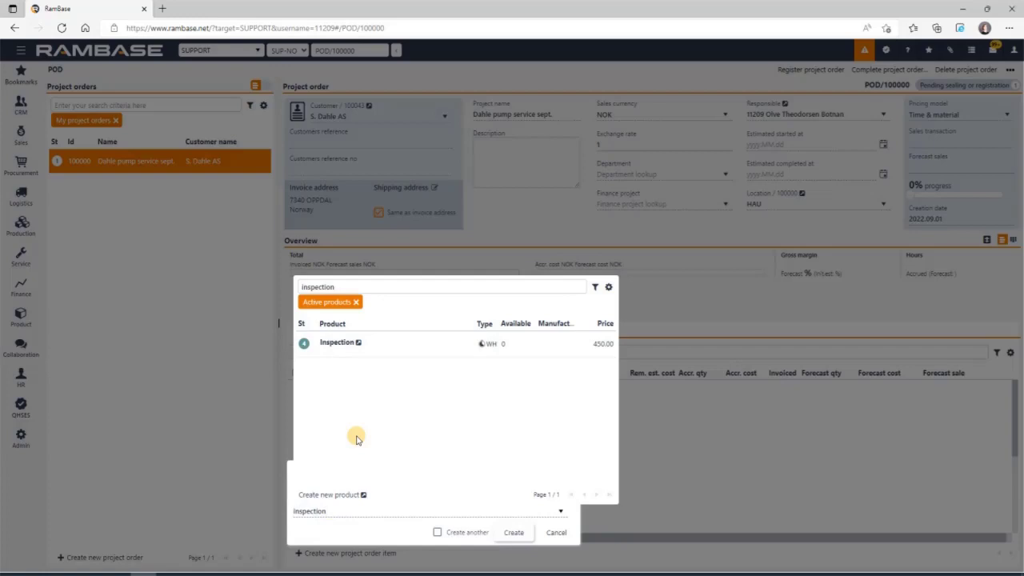
{"action": "left_click", "coordinate": [403, 350]}
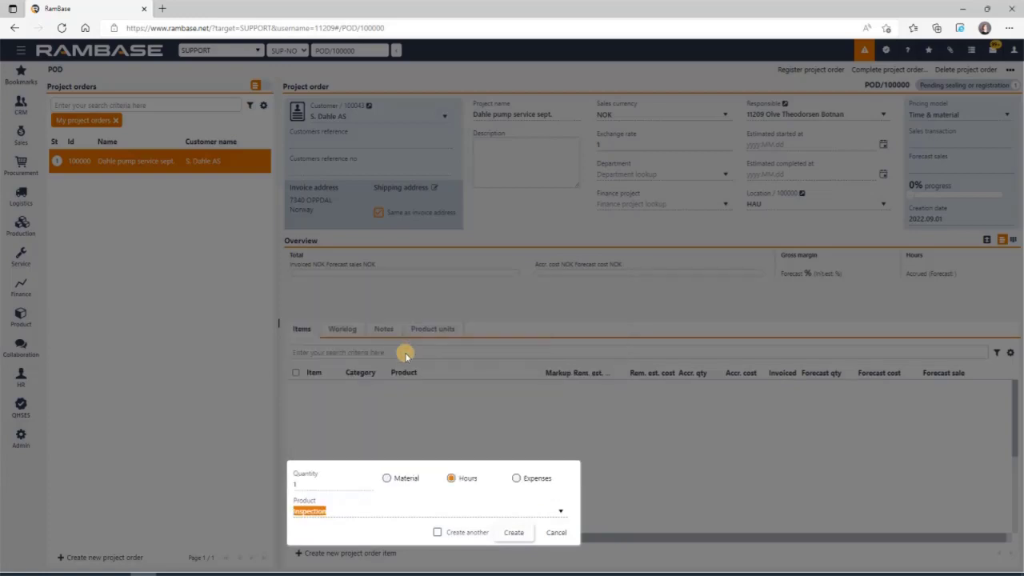
{"action": "left_click", "coordinate": [436, 531]}
{"action": "left_click", "coordinate": [512, 533]}
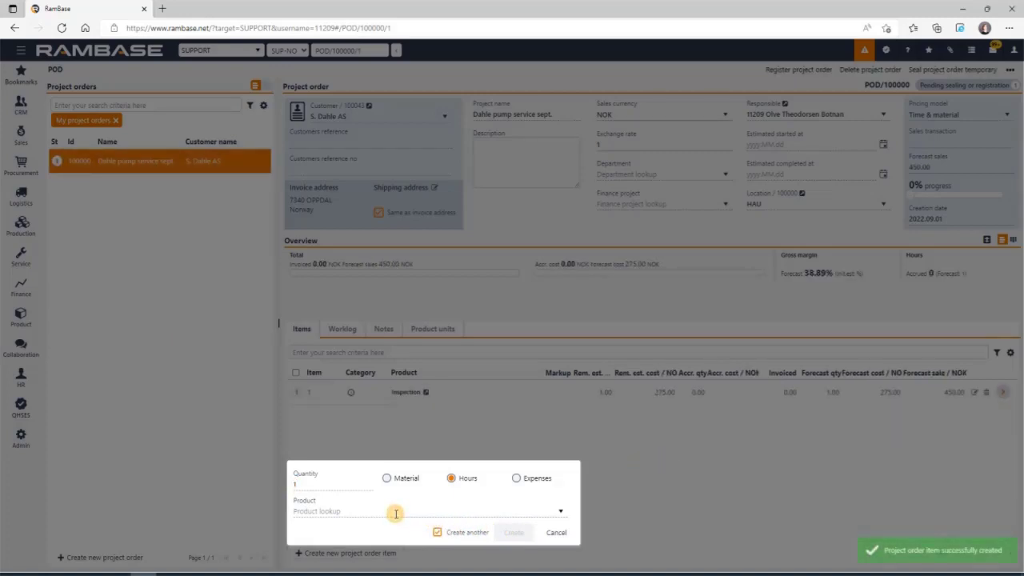
Step: Add an Hours item for the Service operation product with quantity 2
{"action": "left_click", "coordinate": [395, 514]}
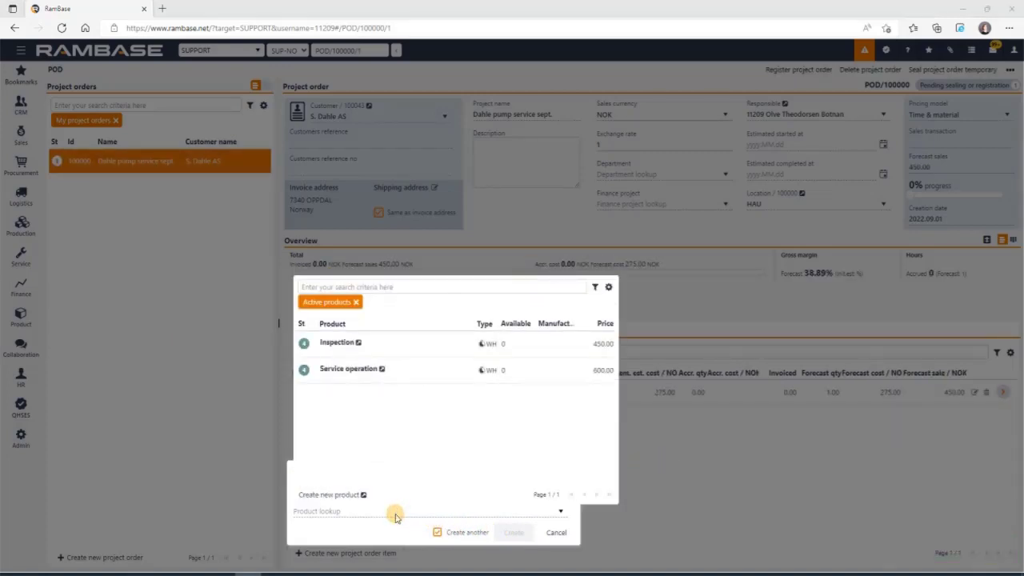
{"action": "left_click", "coordinate": [421, 373]}
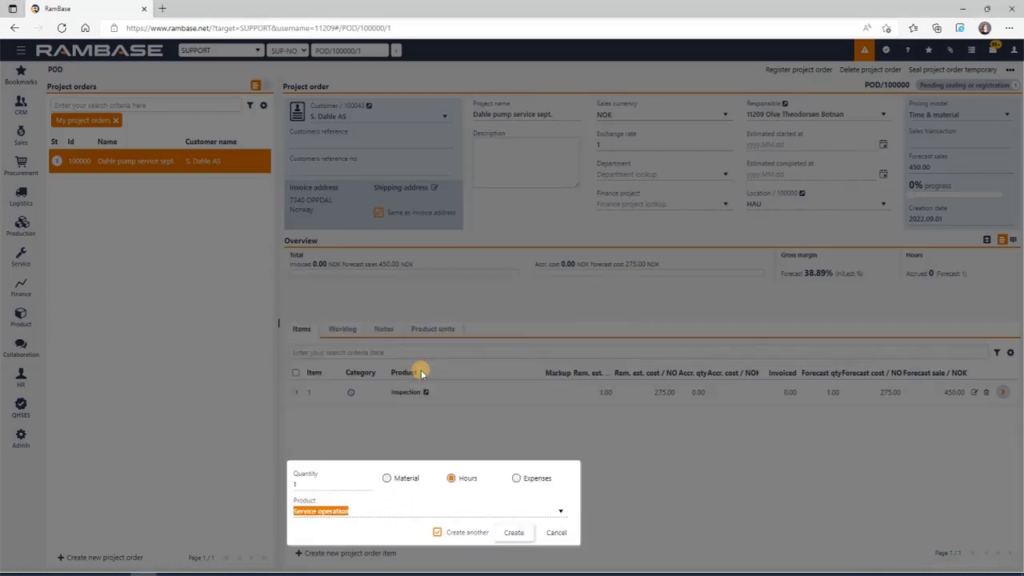
{"action": "left_click", "coordinate": [330, 480]}
{"action": "type", "text": "2"}
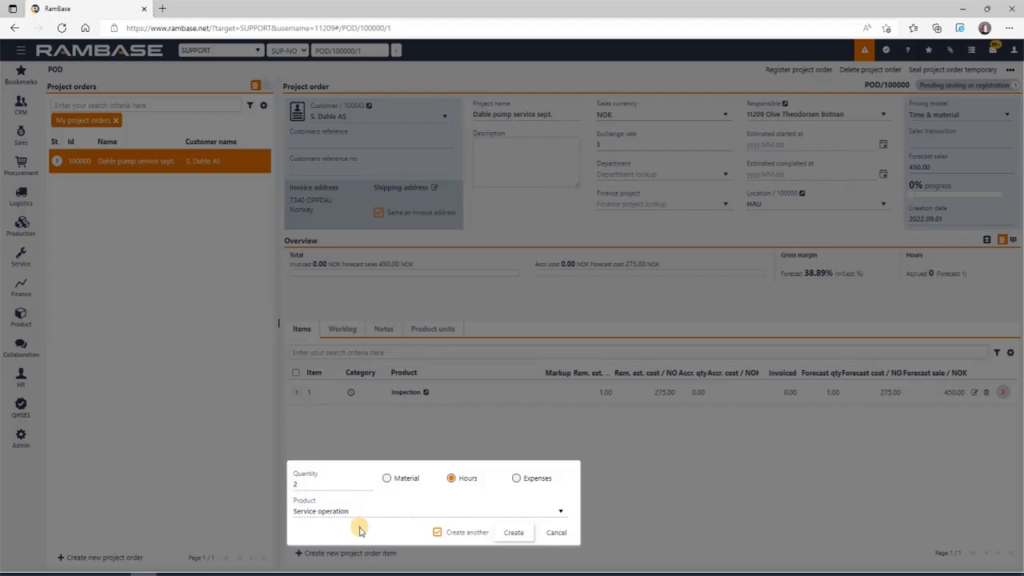
{"action": "left_click", "coordinate": [513, 533]}
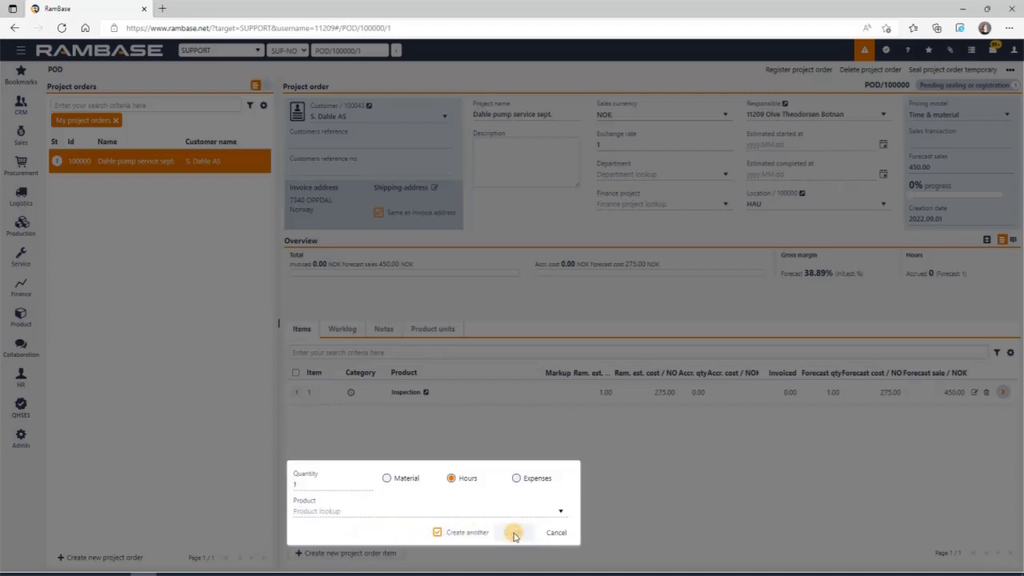
Step: Add a Material item for the Oil filter product with quantity 2
{"action": "left_click", "coordinate": [386, 478]}
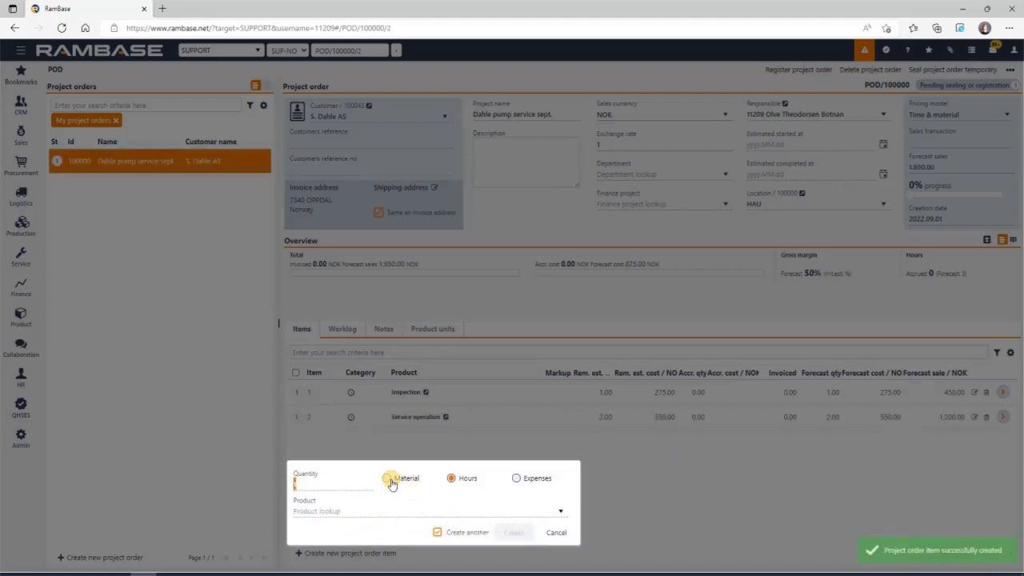
{"action": "left_click", "coordinate": [336, 488]}
{"action": "type", "text": "2"}
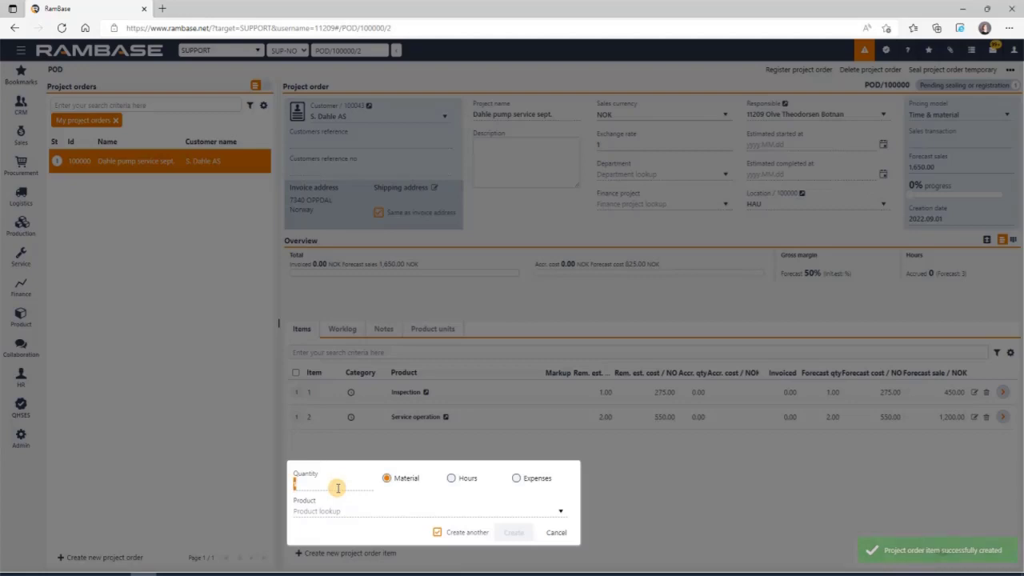
{"action": "left_click", "coordinate": [343, 506]}
{"action": "type", "text": "oil"}
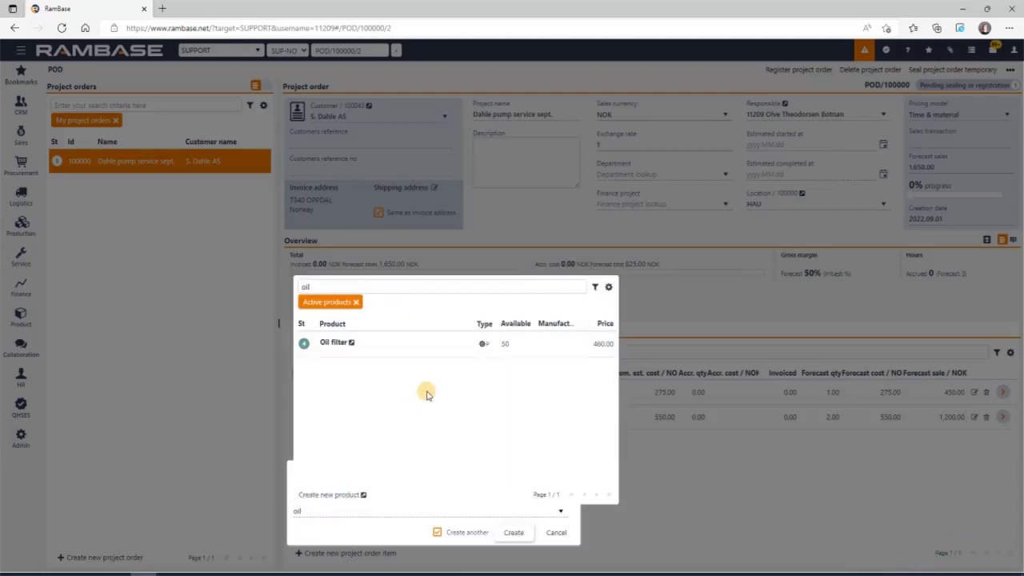
{"action": "left_click", "coordinate": [428, 344]}
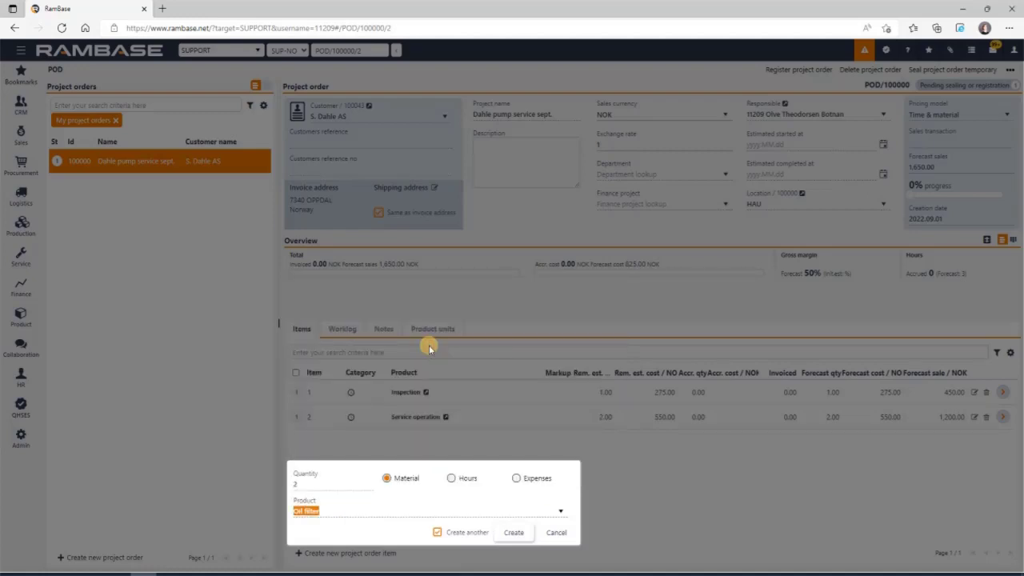
{"action": "left_click", "coordinate": [512, 533]}
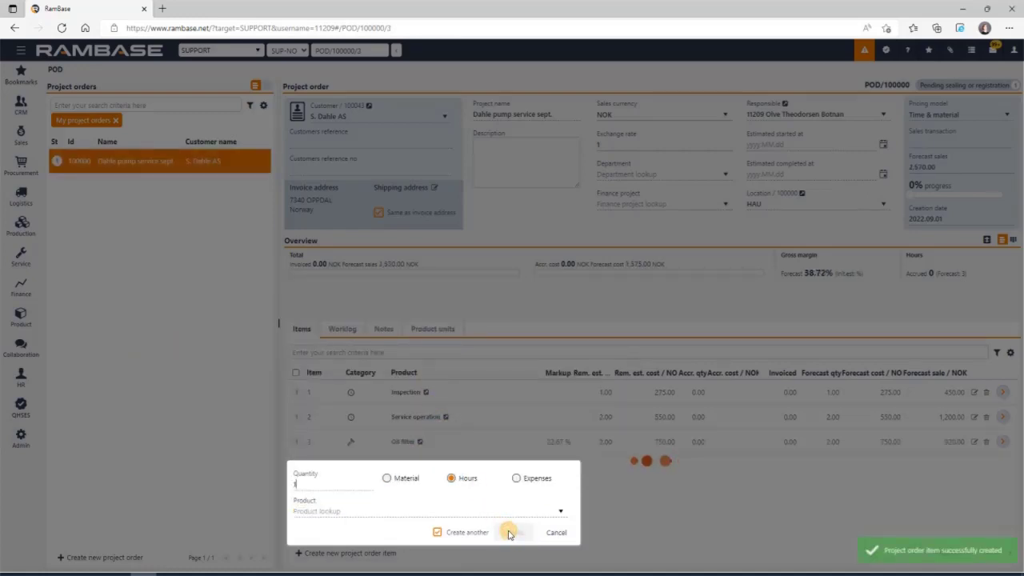
Step: Add an Expenses item for the Travel expense product as the last item, turning off the creation of another
{"action": "left_click", "coordinate": [517, 478]}
{"action": "left_click", "coordinate": [461, 512]}
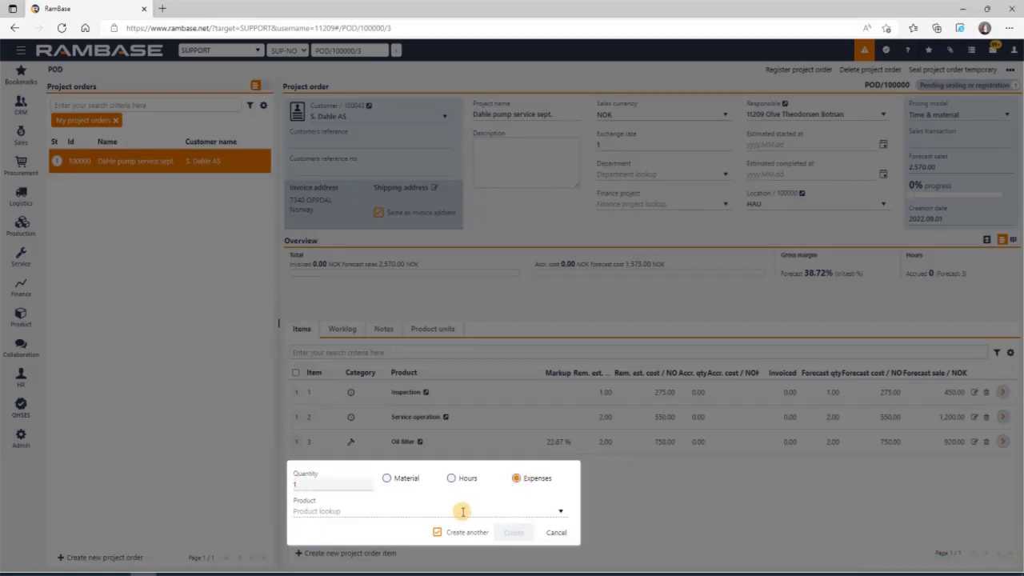
{"action": "type", "text": "travel"}
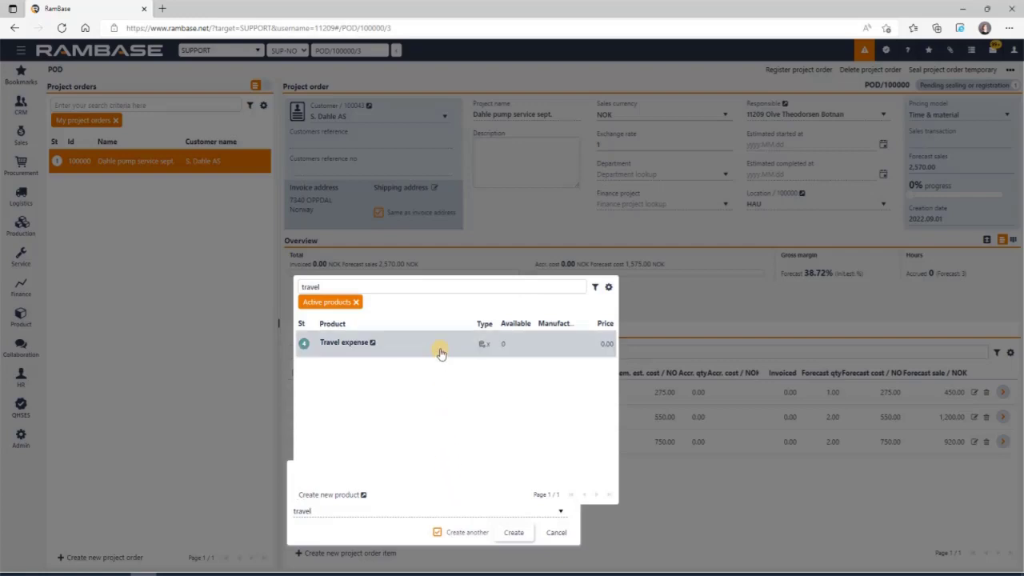
{"action": "left_click", "coordinate": [439, 352]}
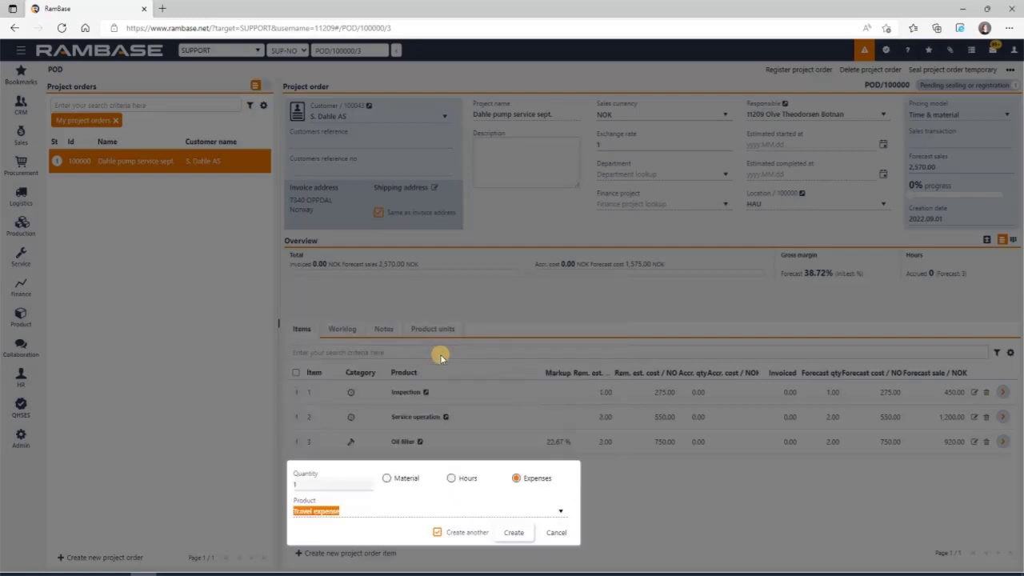
{"action": "left_click", "coordinate": [438, 532]}
{"action": "left_click", "coordinate": [511, 535]}
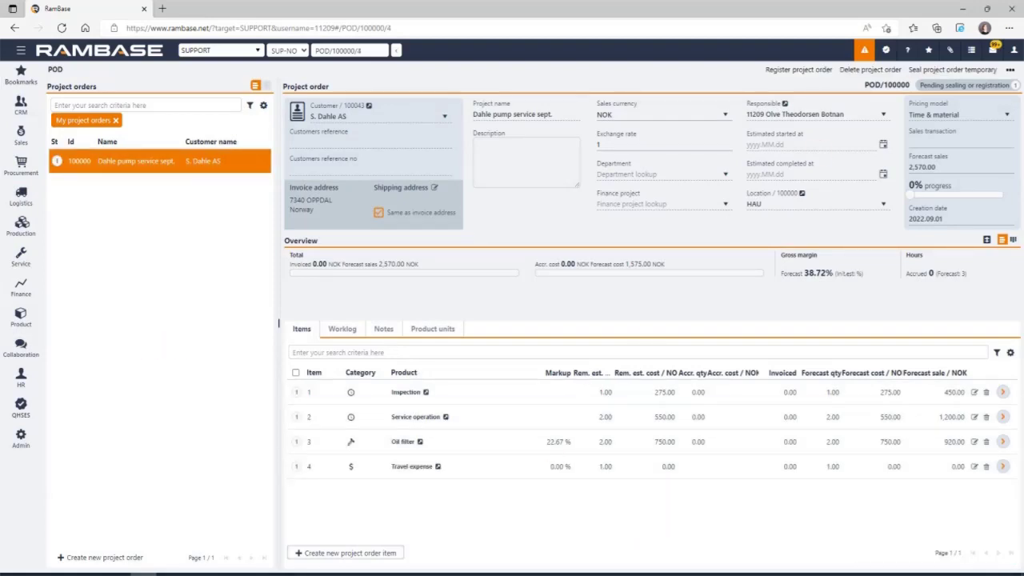
Step: Set both the estimated start date and the estimated completion date of the project order to 2022.09.07
{"action": "left_click", "coordinate": [884, 146]}
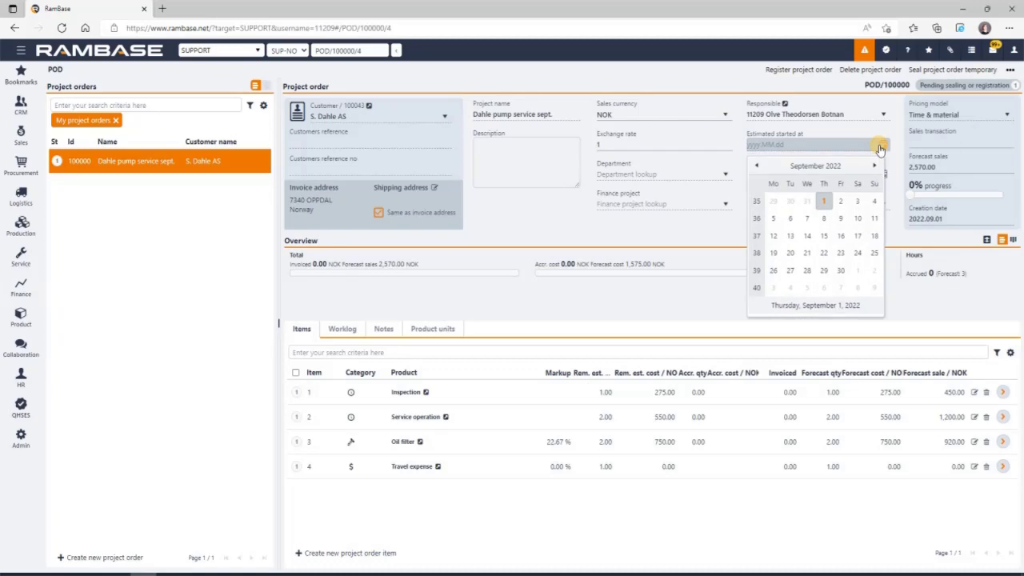
{"action": "left_click", "coordinate": [809, 219]}
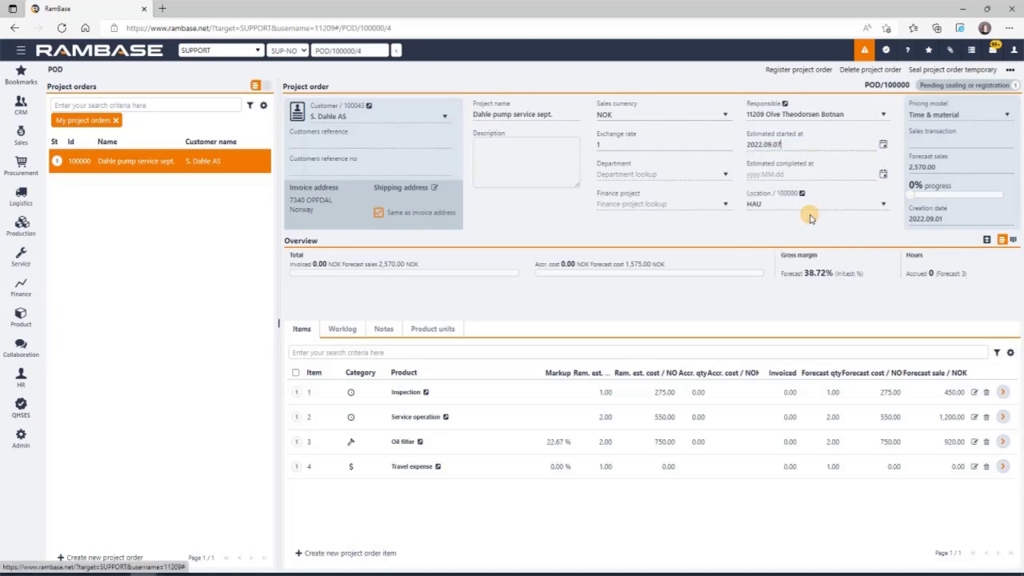
{"action": "left_click", "coordinate": [878, 176]}
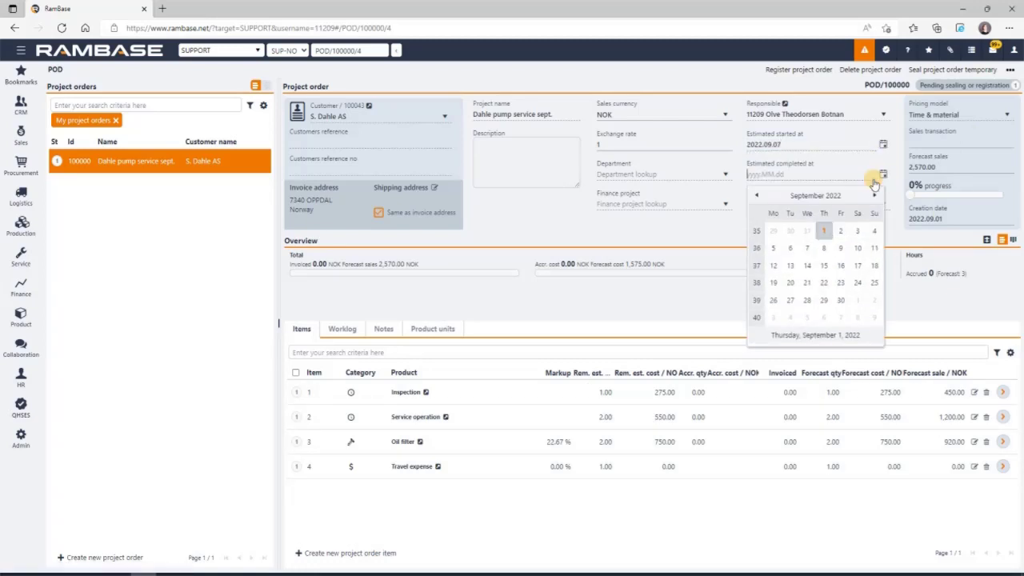
{"action": "left_click", "coordinate": [806, 248]}
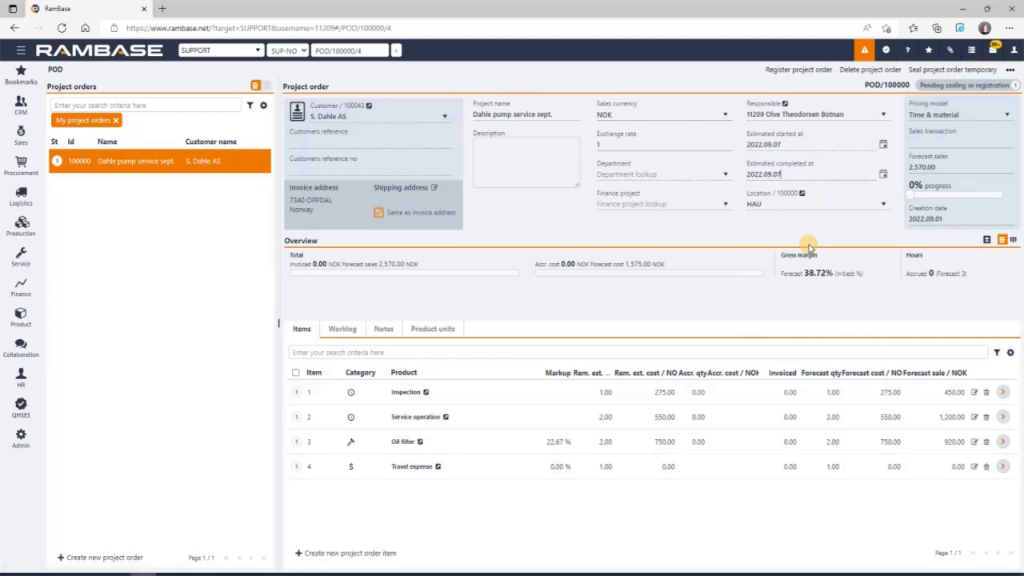
Step: Seal the project order temporarily and create a sales quote from it for the Pump service product
{"action": "left_click", "coordinate": [936, 72]}
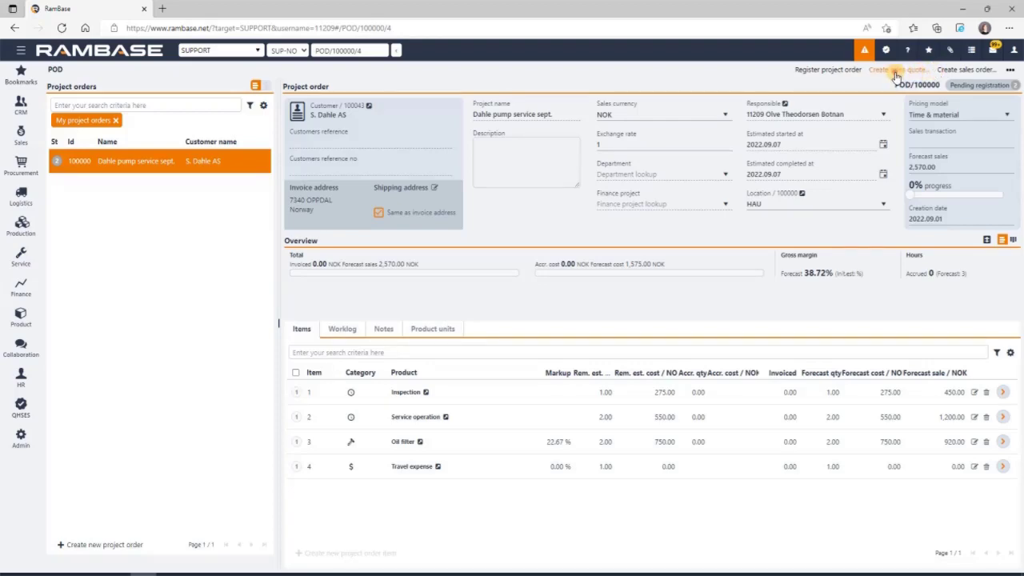
{"action": "left_click", "coordinate": [895, 72]}
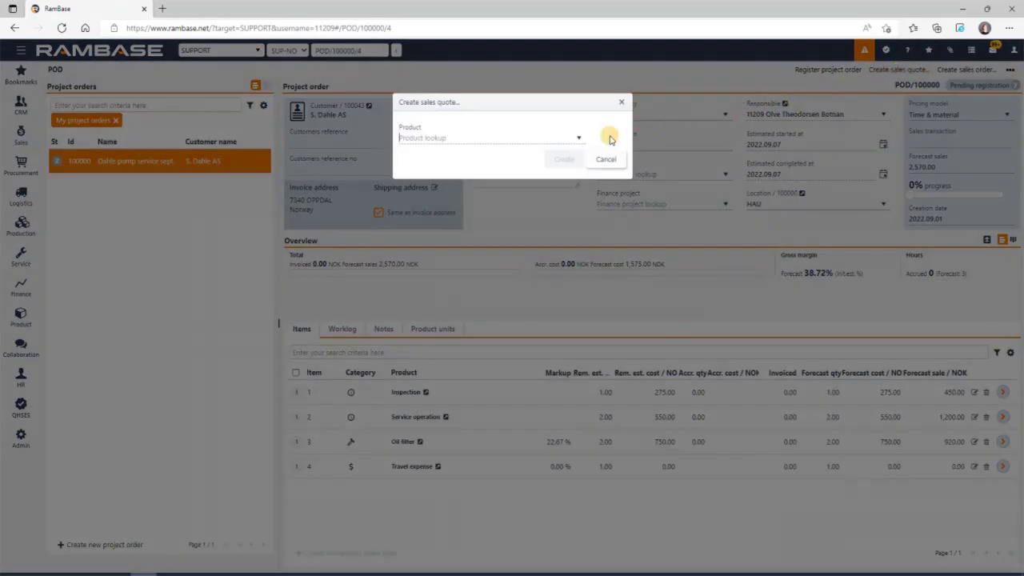
{"action": "type", "text": "service"}
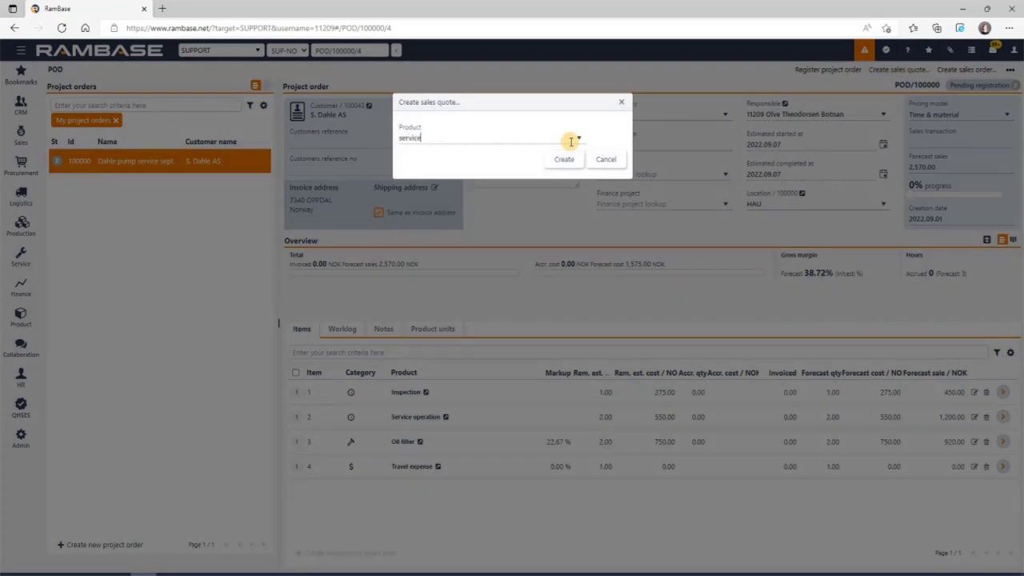
{"action": "key", "text": "Return"}
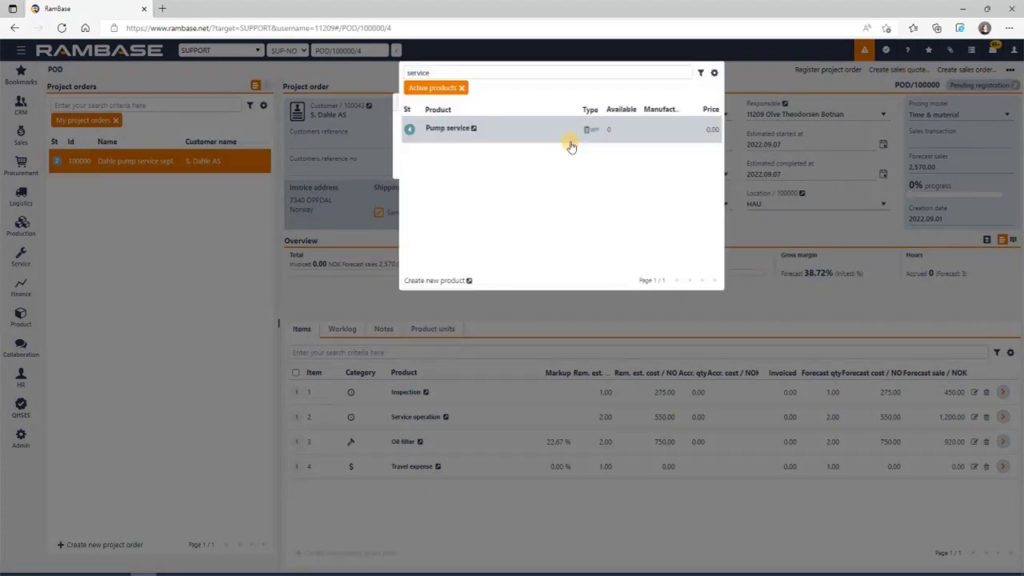
{"action": "left_click", "coordinate": [567, 141]}
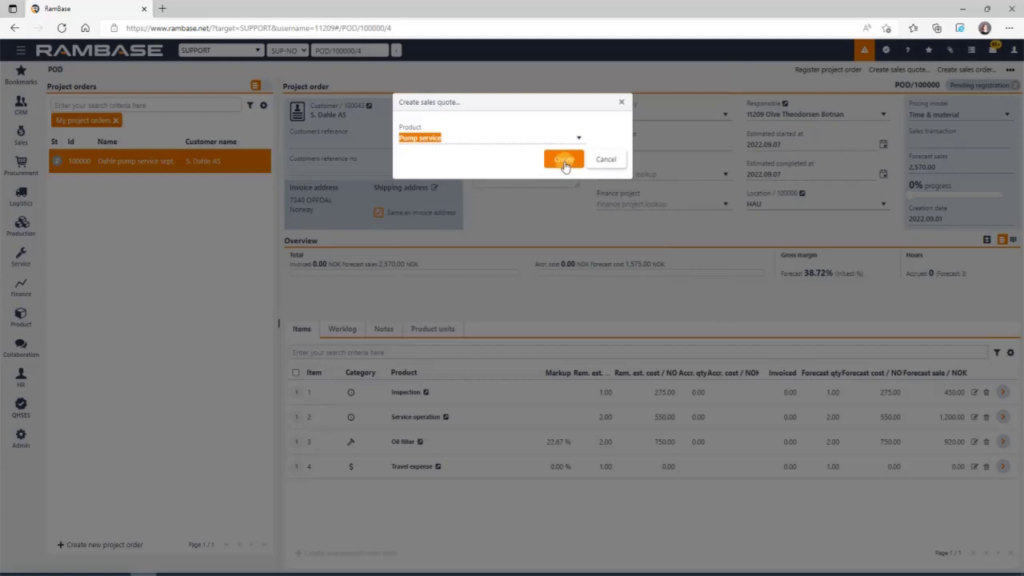
{"action": "left_click", "coordinate": [564, 162]}
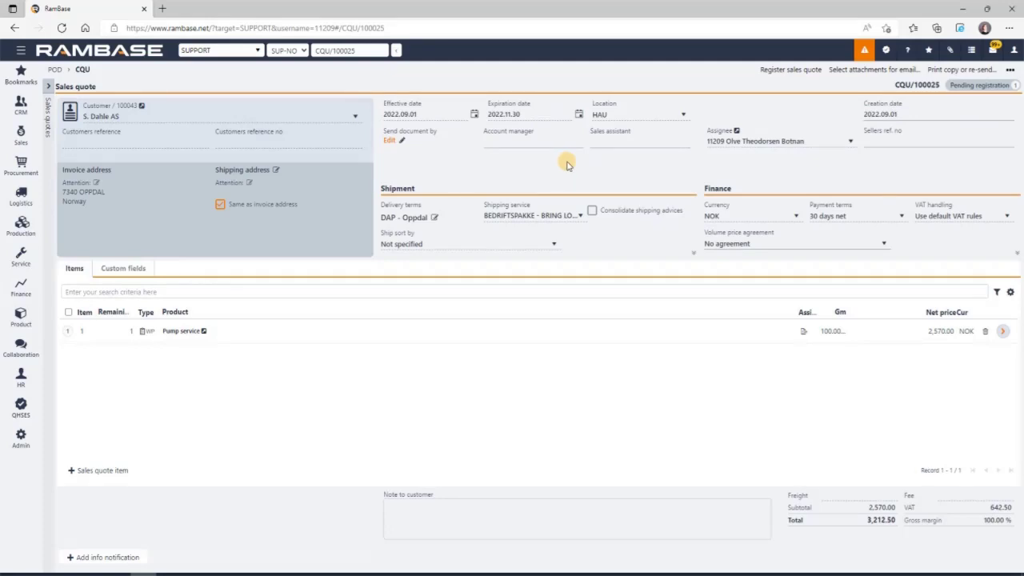
Step: Register the sales quote and forward all its items to a new sales order
{"action": "left_click", "coordinate": [784, 74]}
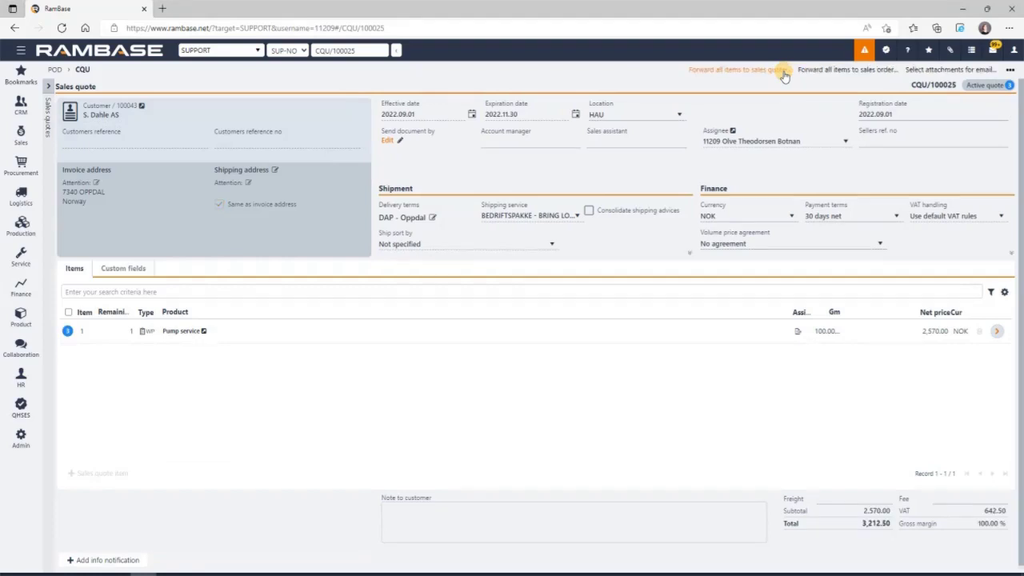
{"action": "left_click", "coordinate": [845, 72]}
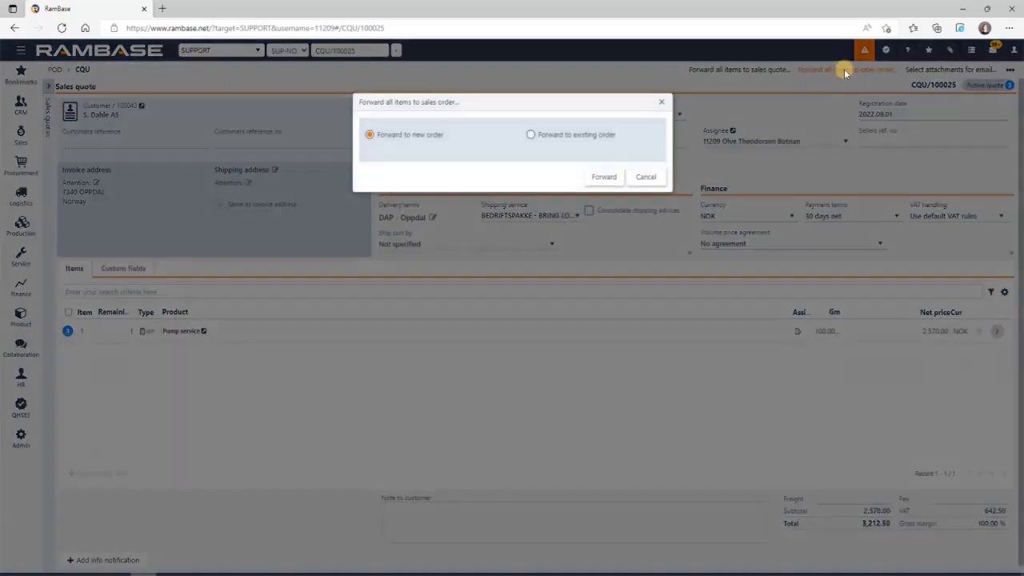
{"action": "left_click", "coordinate": [607, 177]}
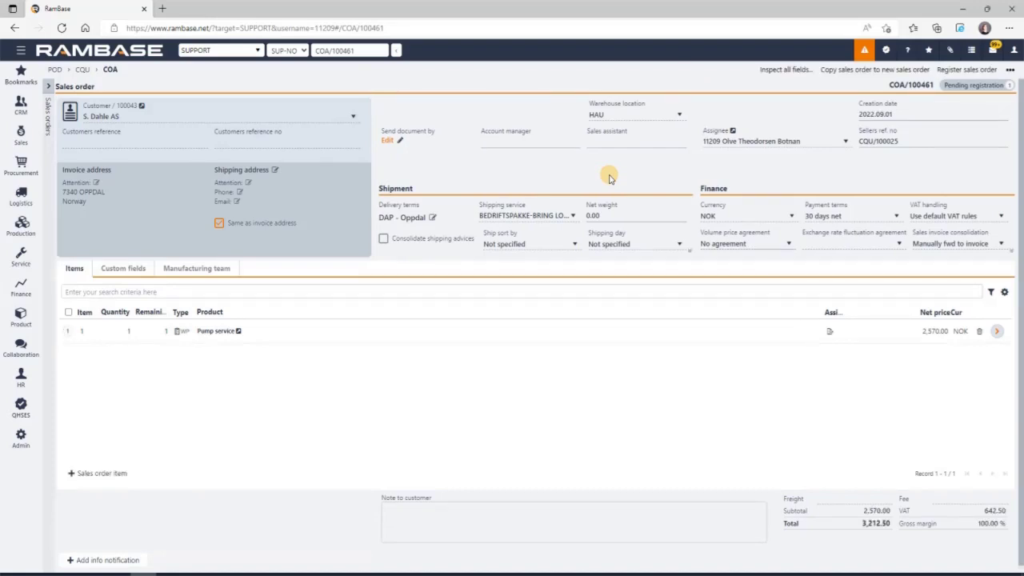
Step: Register the sales order, and recalculate cost and sales on the project order it came from
{"action": "left_click", "coordinate": [962, 70]}
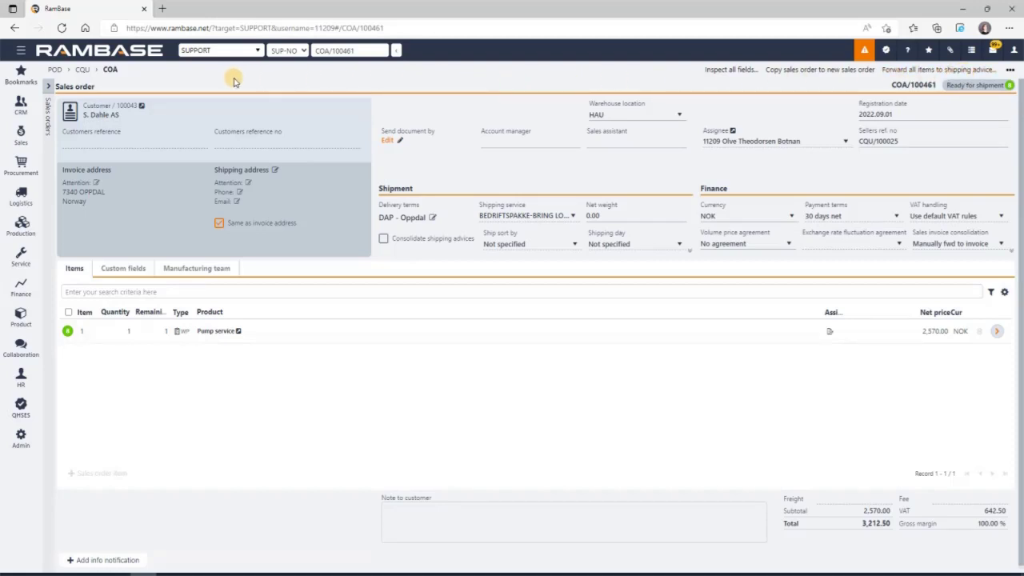
{"action": "left_click", "coordinate": [53, 70]}
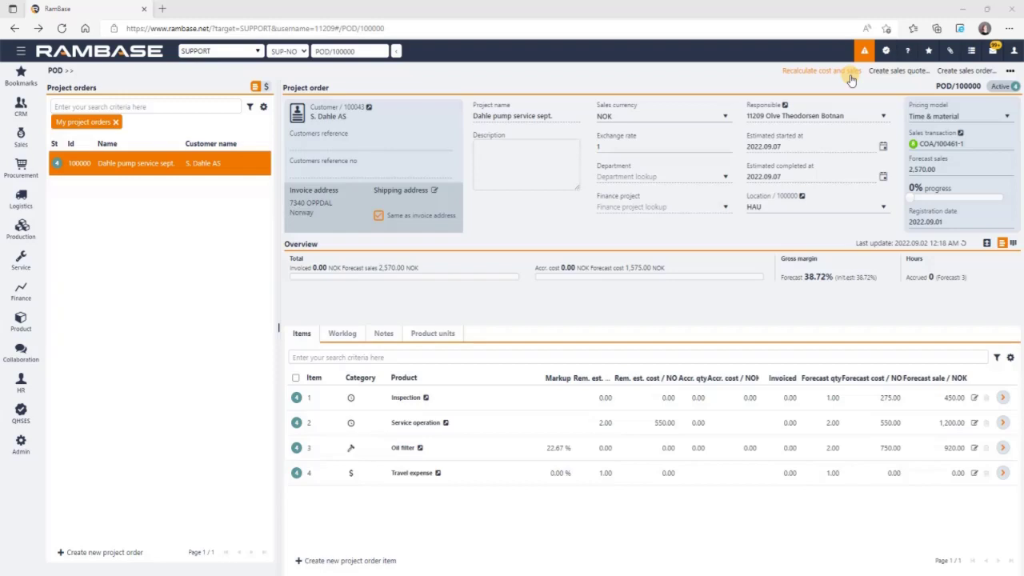
{"action": "left_click", "coordinate": [824, 71]}
Step: In the work log of the Inspection item, date the new entry 2022.09.07 and set it to end that day at 09:00 AM
{"action": "left_click", "coordinate": [999, 400]}
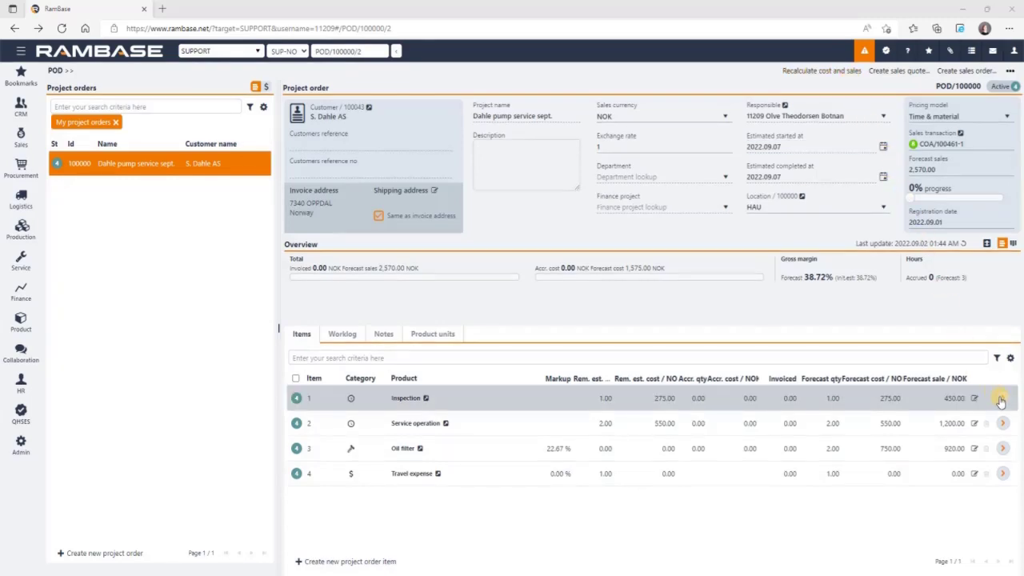
{"action": "left_click", "coordinate": [1001, 400]}
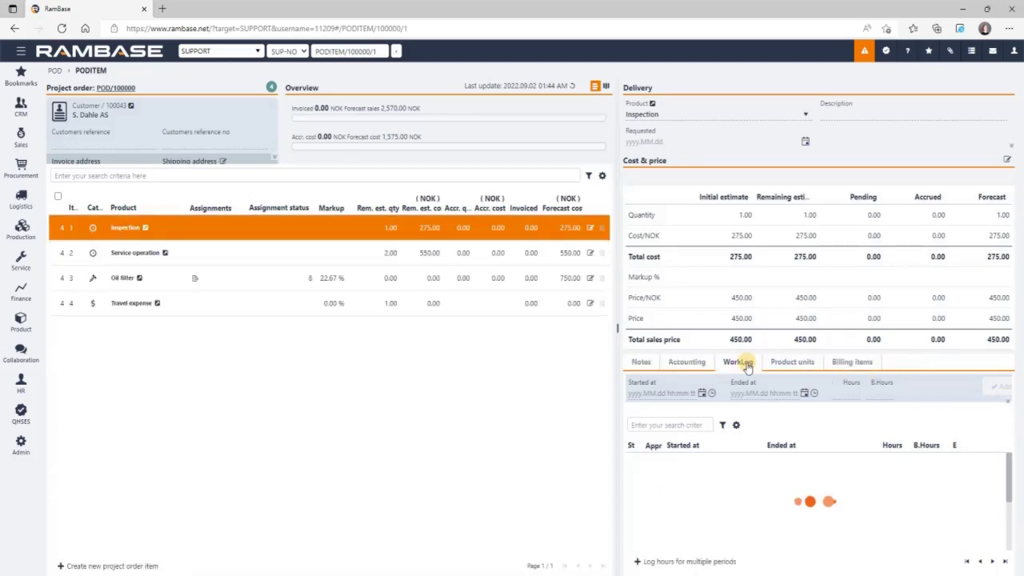
{"action": "left_click", "coordinate": [744, 363]}
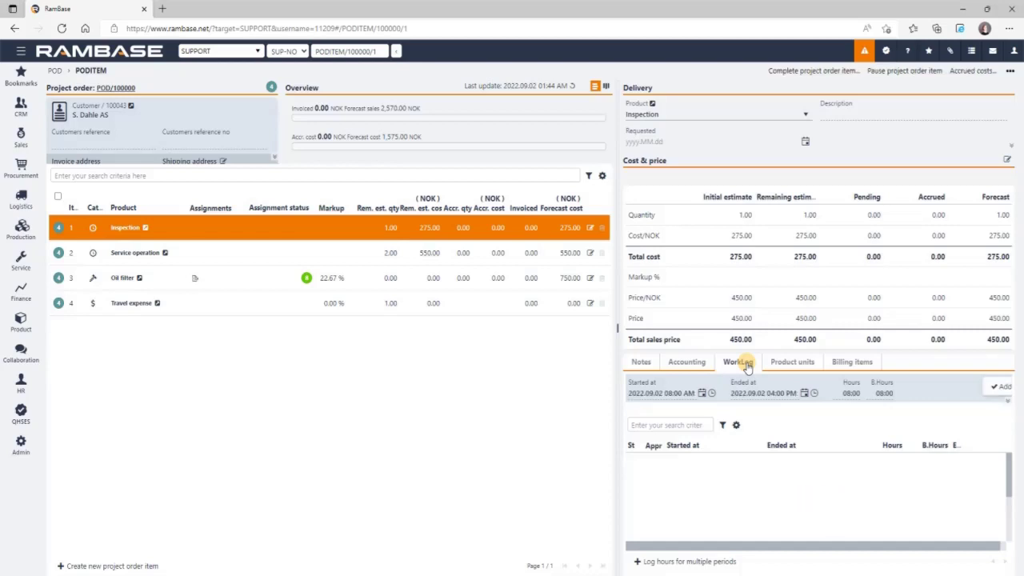
{"action": "left_click", "coordinate": [701, 394]}
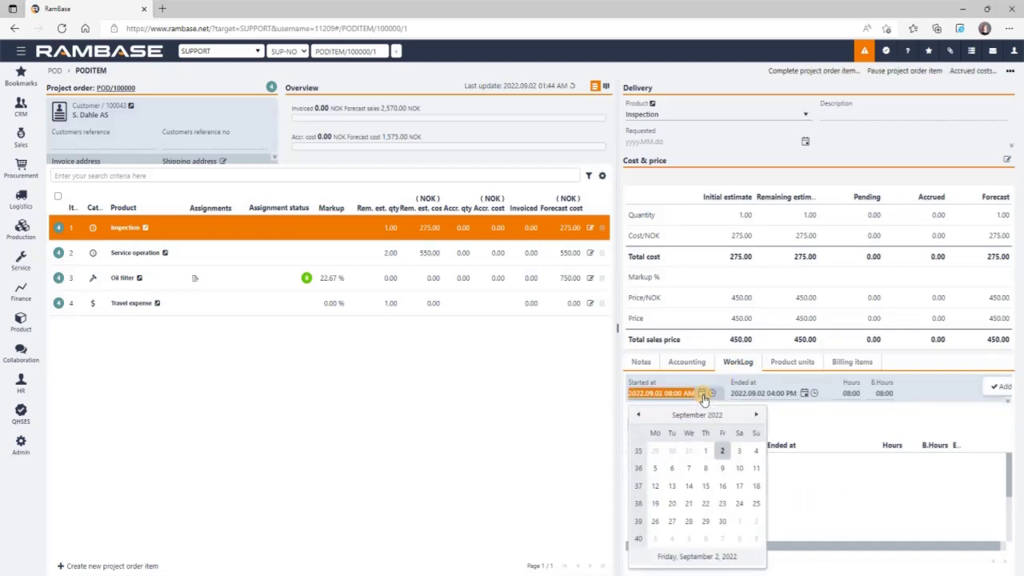
{"action": "left_click", "coordinate": [690, 469]}
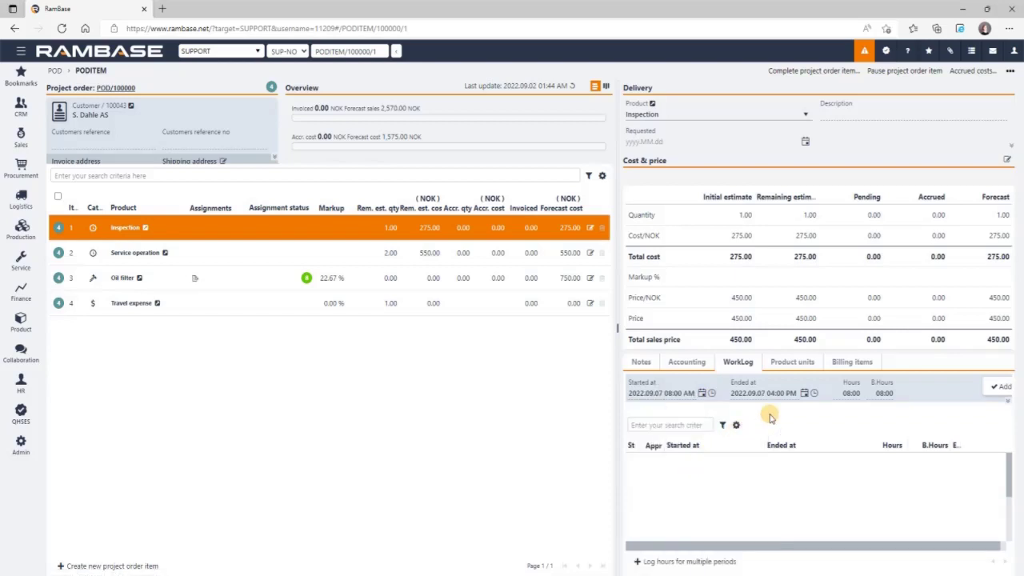
{"action": "left_click", "coordinate": [804, 394]}
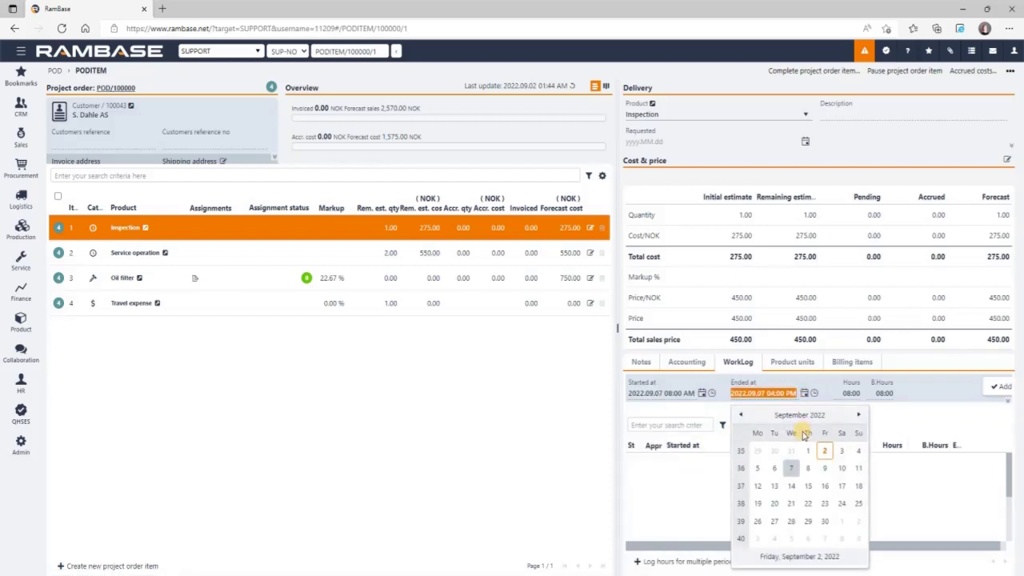
{"action": "left_click", "coordinate": [792, 469]}
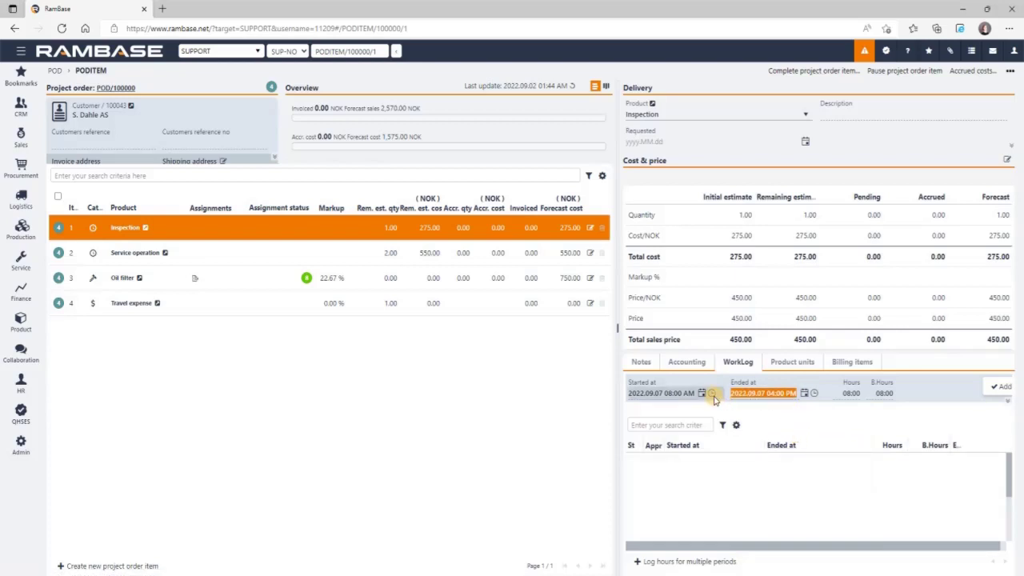
{"action": "left_click", "coordinate": [813, 392]}
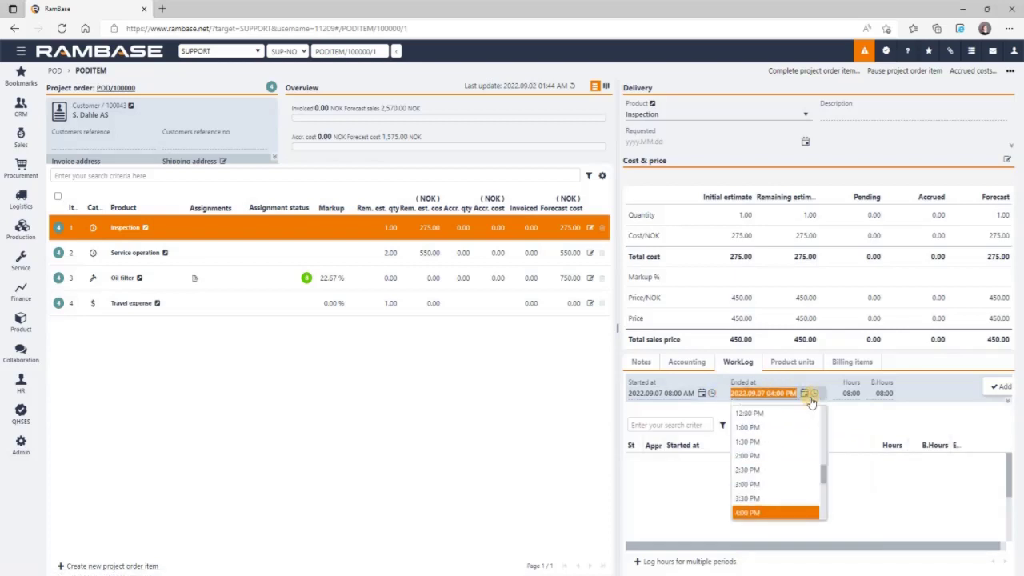
{"action": "scroll", "coordinate": [799, 429], "scroll_direction": "up", "scroll_amount": 3}
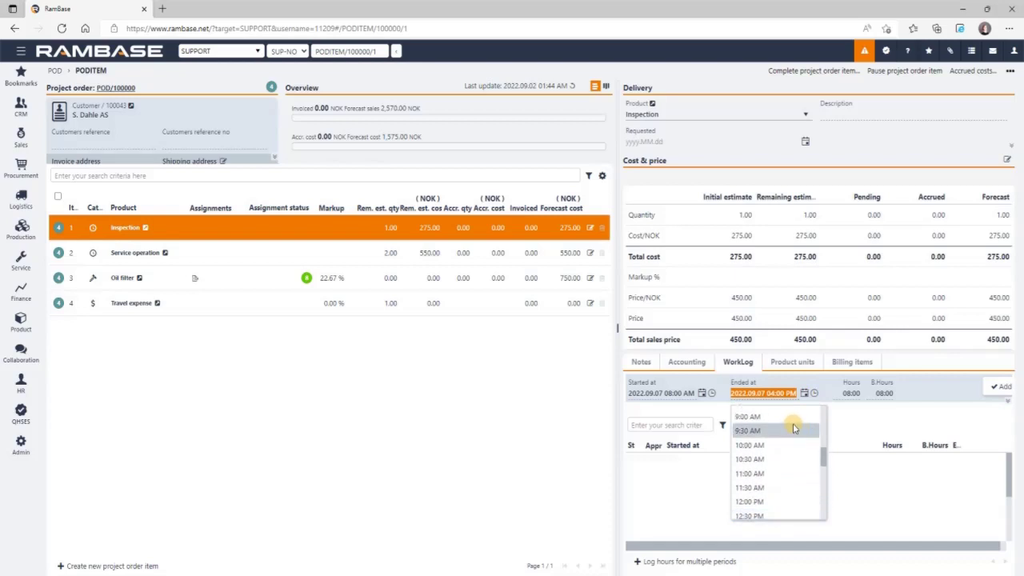
{"action": "left_click", "coordinate": [788, 417]}
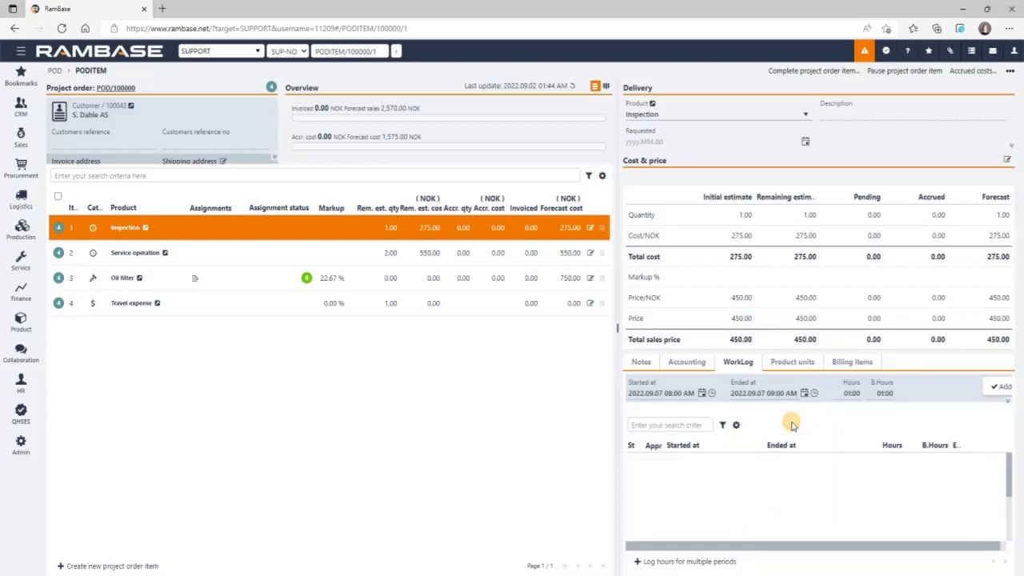
Step: Add the work log entry with labor cost Inspection and the note "Inspection Ok", and approve it
{"action": "left_click", "coordinate": [1006, 399]}
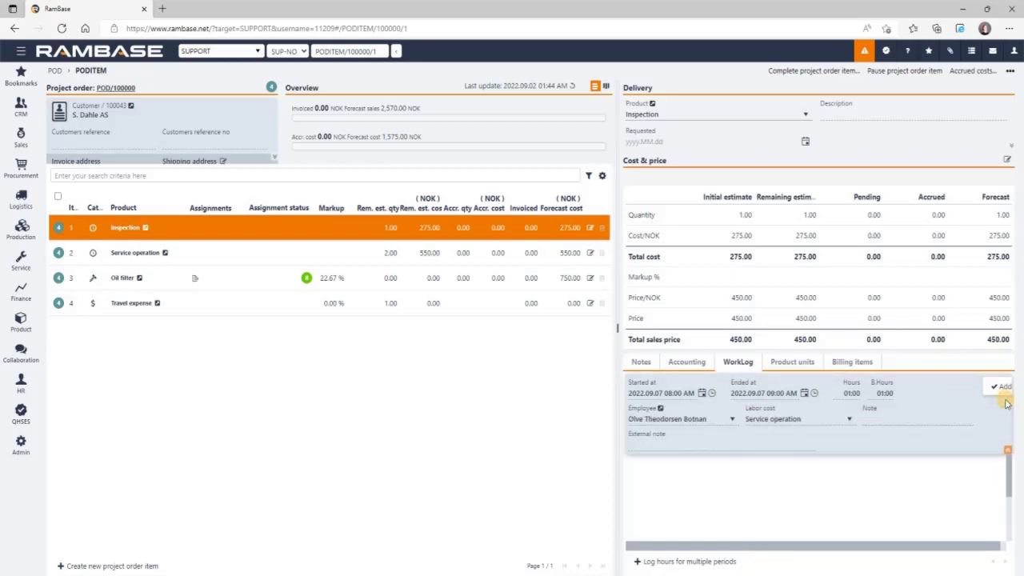
{"action": "left_click", "coordinate": [849, 419]}
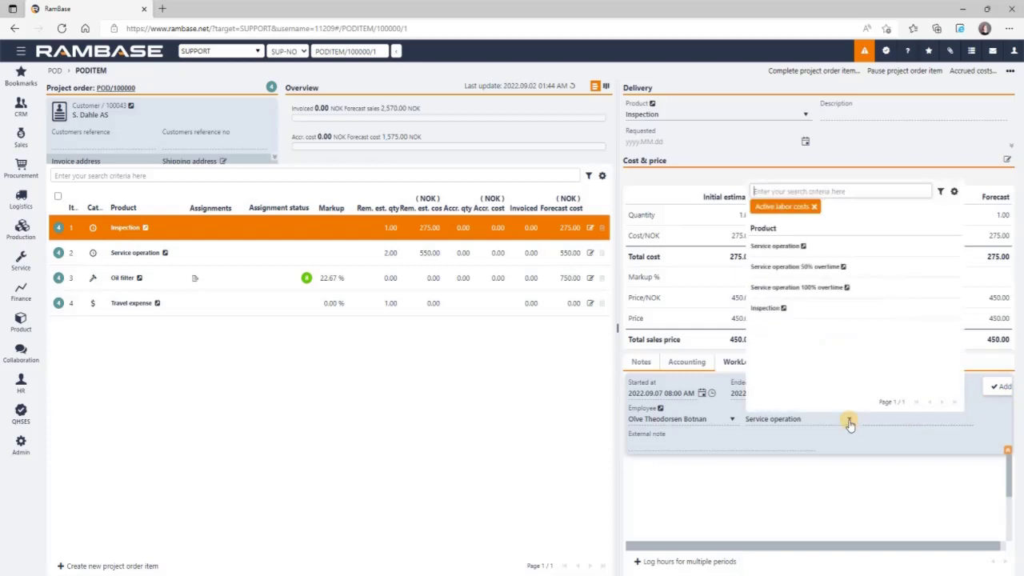
{"action": "left_click", "coordinate": [851, 312]}
{"action": "left_click", "coordinate": [881, 414]}
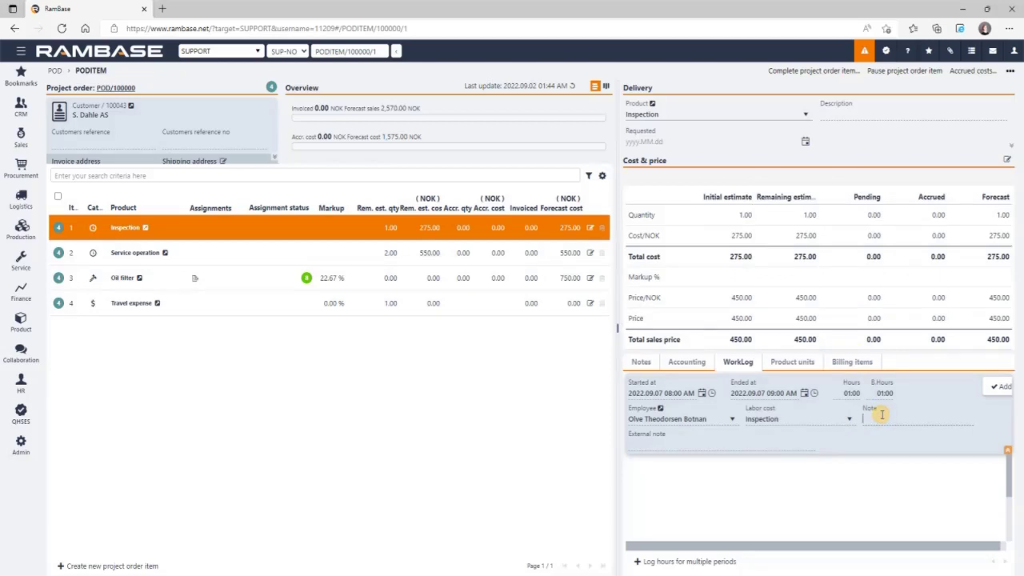
{"action": "type", "text": "Inspection"}
{"action": "type", "text": " Ok"}
{"action": "left_click", "coordinate": [996, 387]}
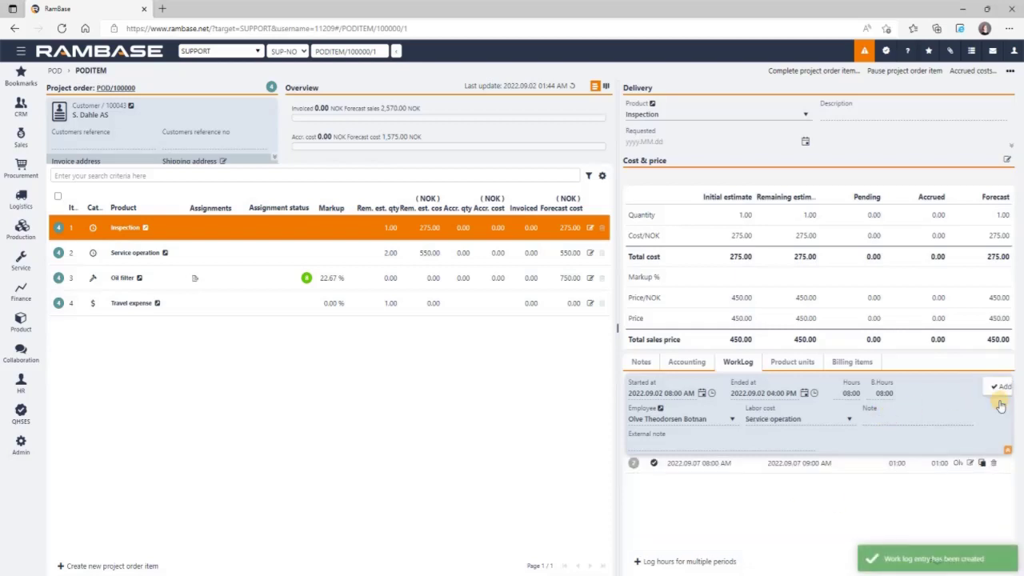
{"action": "left_click", "coordinate": [1006, 449]}
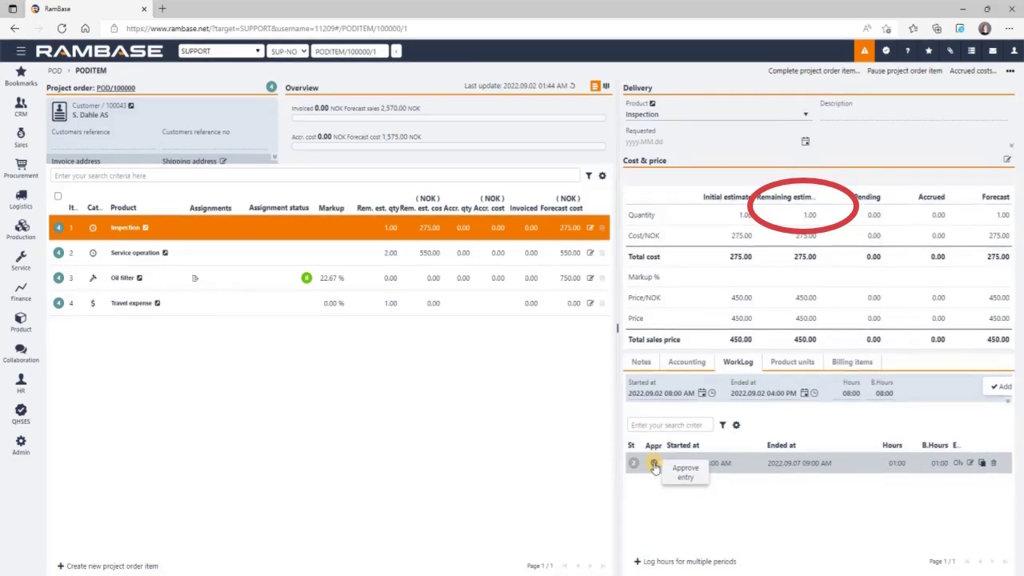
{"action": "left_click", "coordinate": [654, 465]}
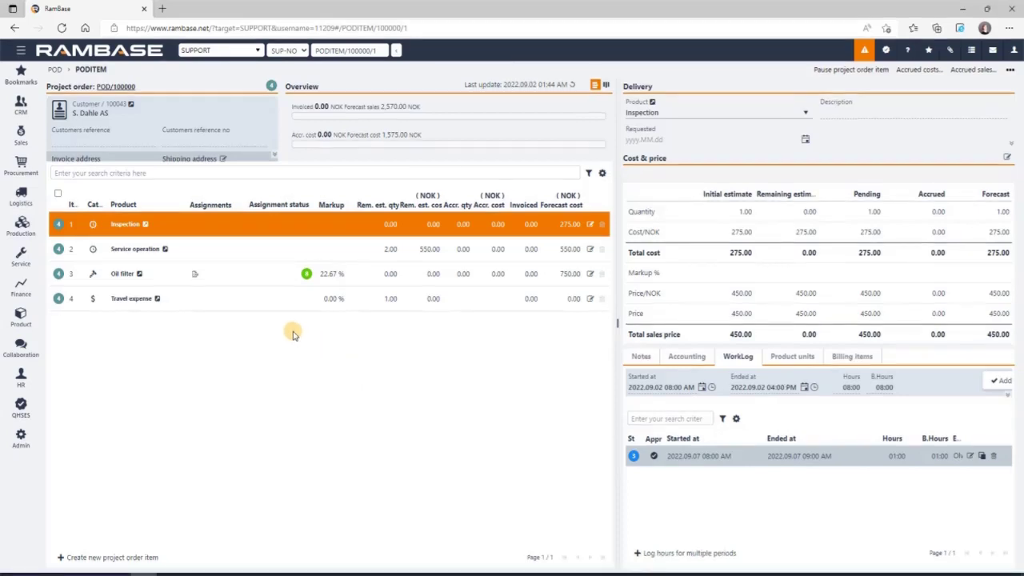
Step: Initialize picking for the Oil filter item and pick the full quantity of 2 from the Unassigned stock location
{"action": "left_click", "coordinate": [217, 281]}
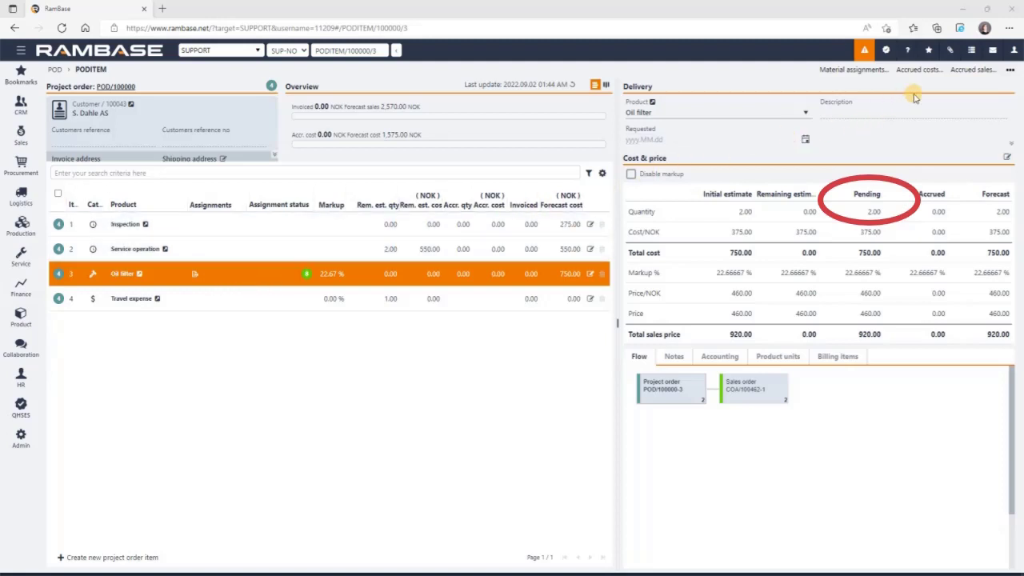
{"action": "left_click", "coordinate": [1009, 69]}
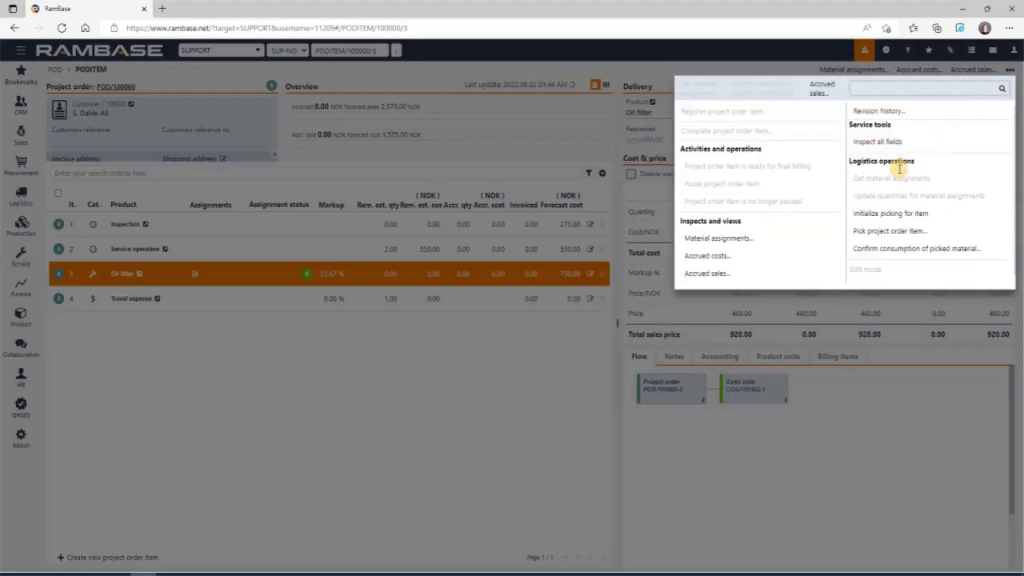
{"action": "left_click", "coordinate": [883, 217]}
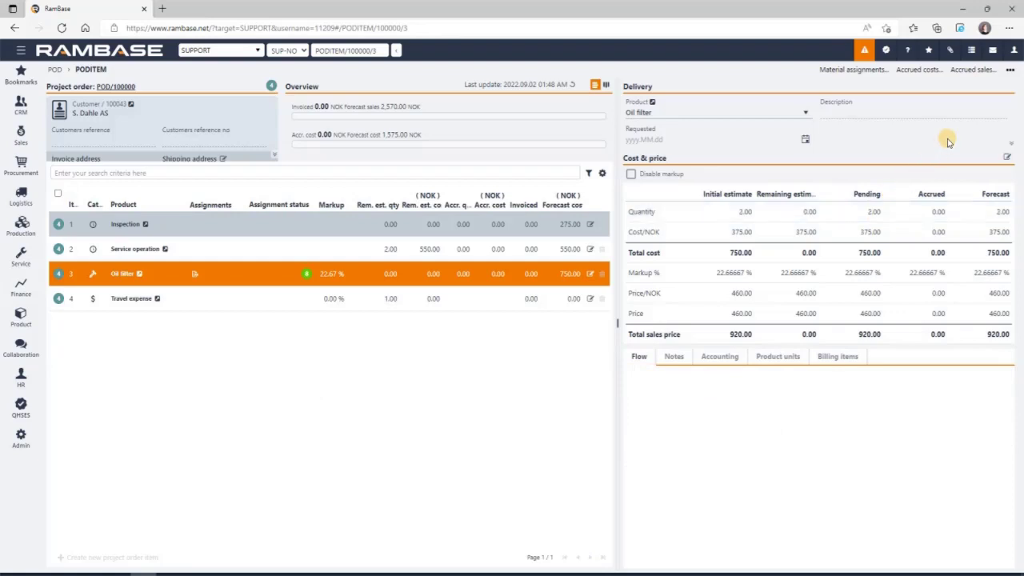
{"action": "left_click", "coordinate": [1009, 70]}
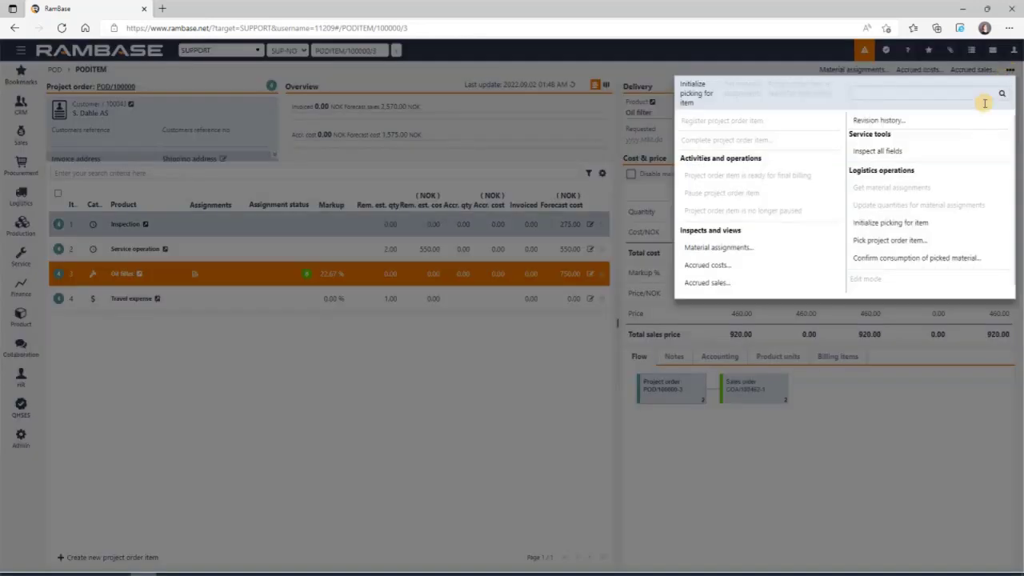
{"action": "left_click", "coordinate": [886, 240]}
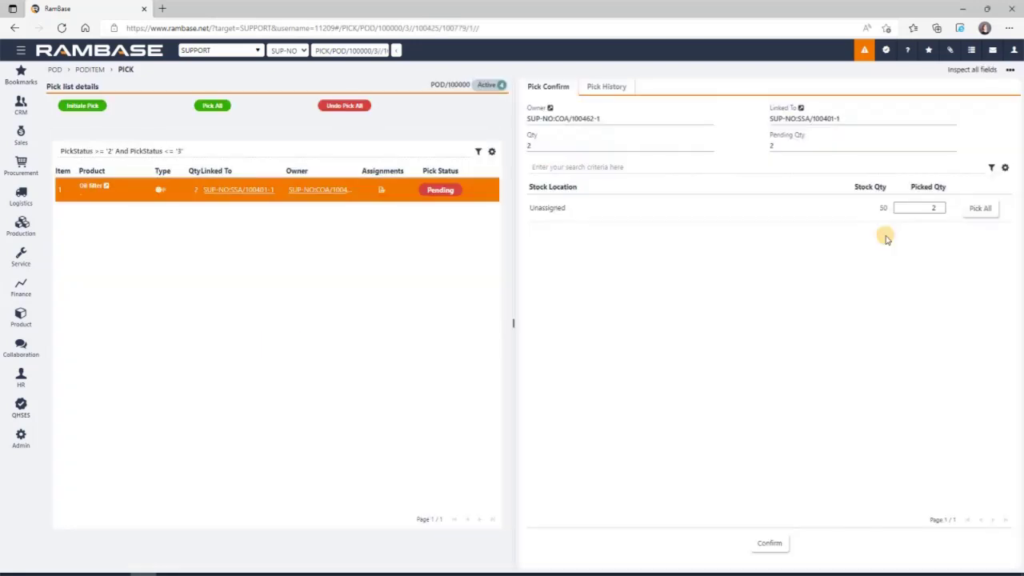
{"action": "left_click", "coordinate": [979, 209]}
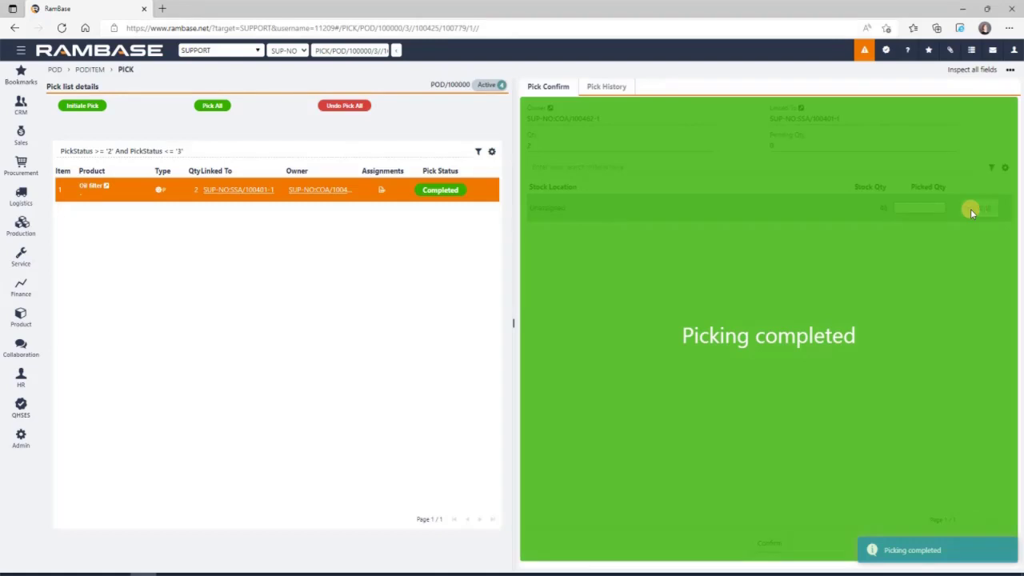
Step: Set the Oil filter item's remaining estimated quantity to 1 and update the quantities for its material assignments
{"action": "left_click", "coordinate": [88, 71]}
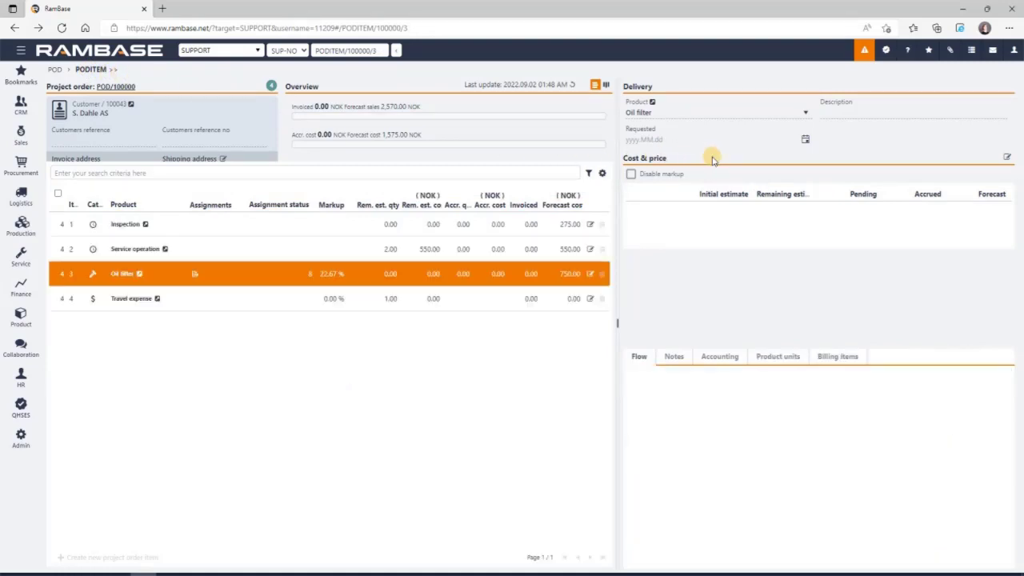
{"action": "left_click", "coordinate": [1010, 70]}
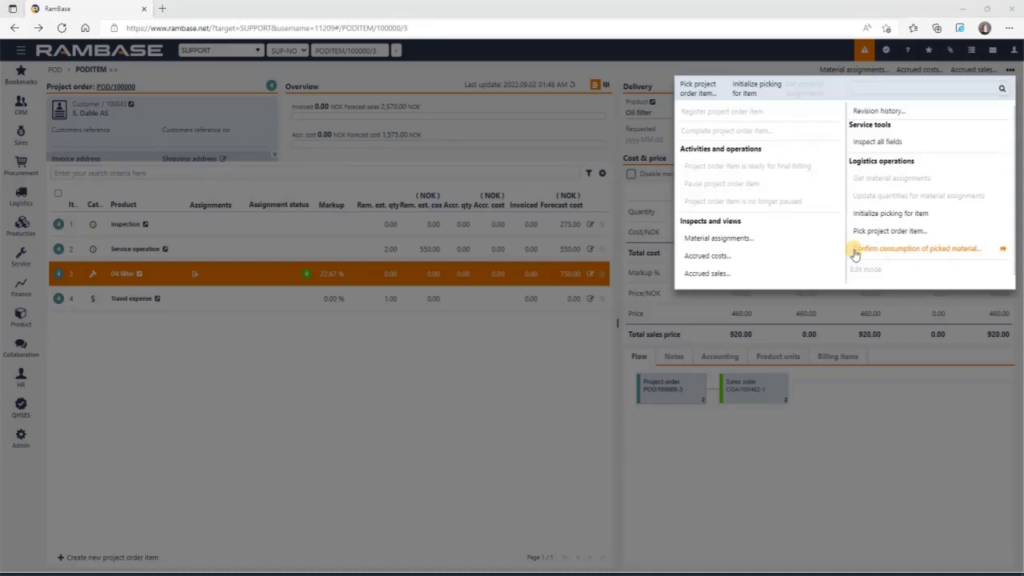
{"action": "left_click", "coordinate": [552, 324]}
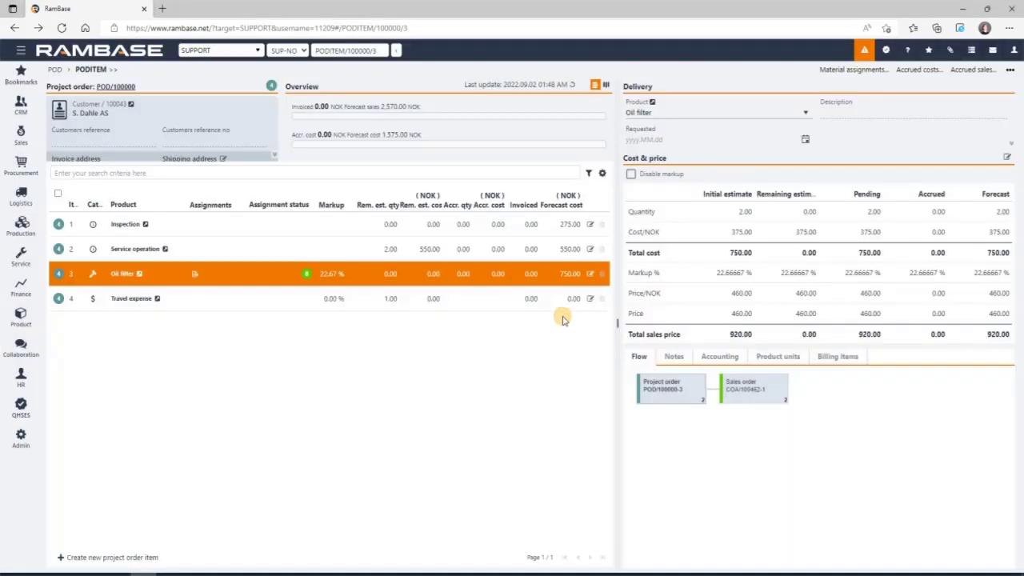
{"action": "left_click", "coordinate": [590, 274]}
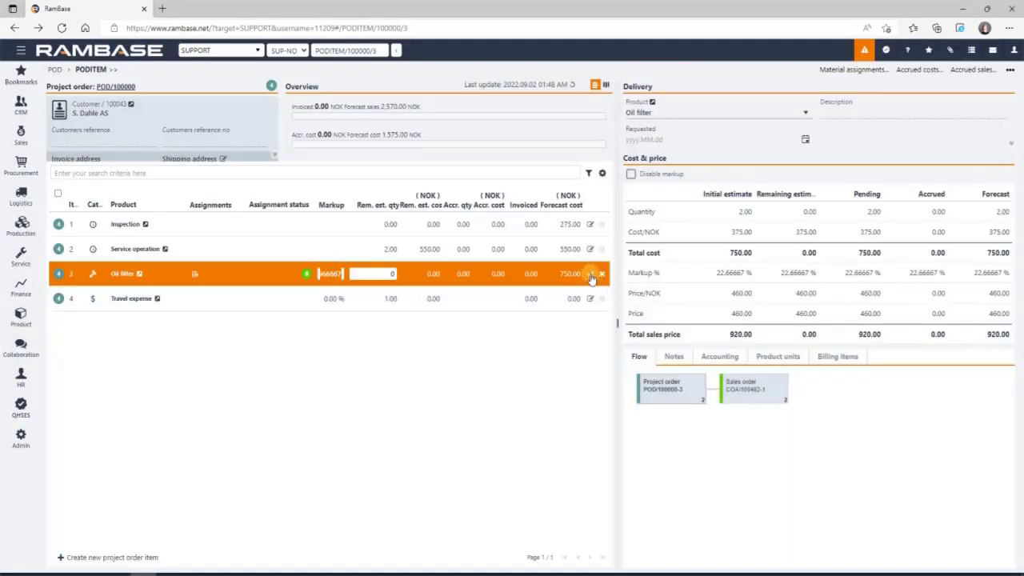
{"action": "left_click", "coordinate": [394, 275]}
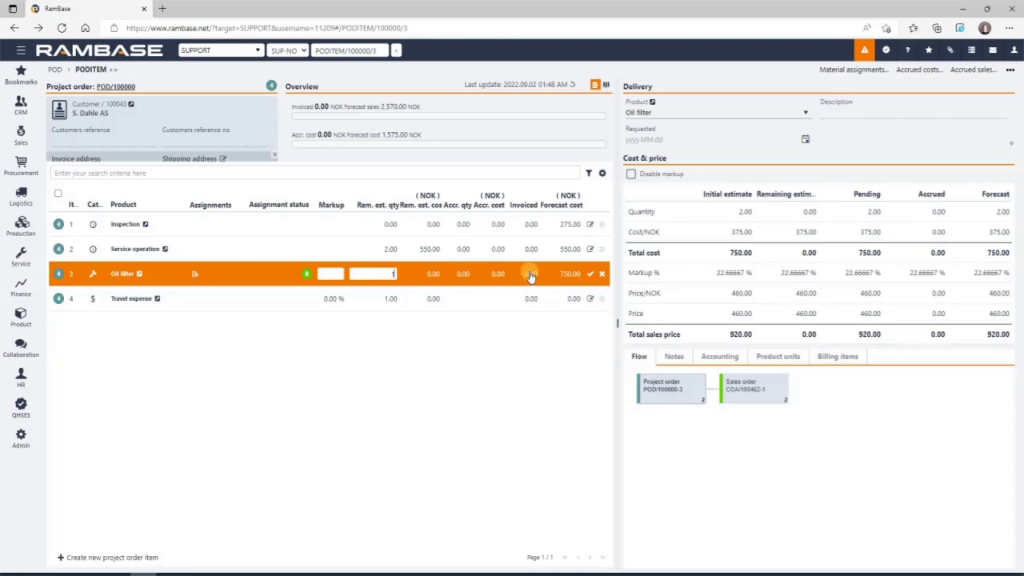
{"action": "left_click", "coordinate": [590, 274]}
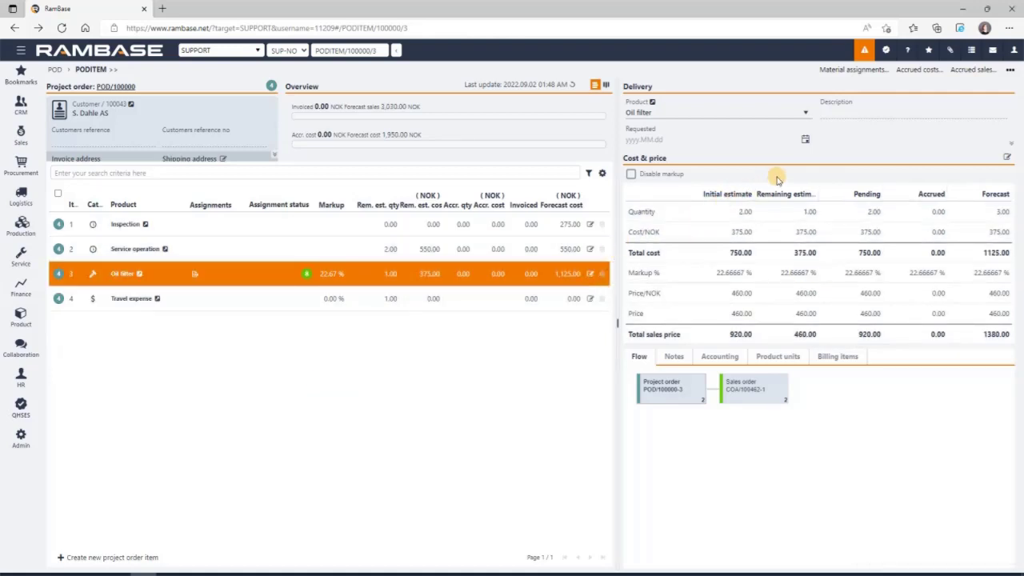
{"action": "left_click", "coordinate": [1010, 73]}
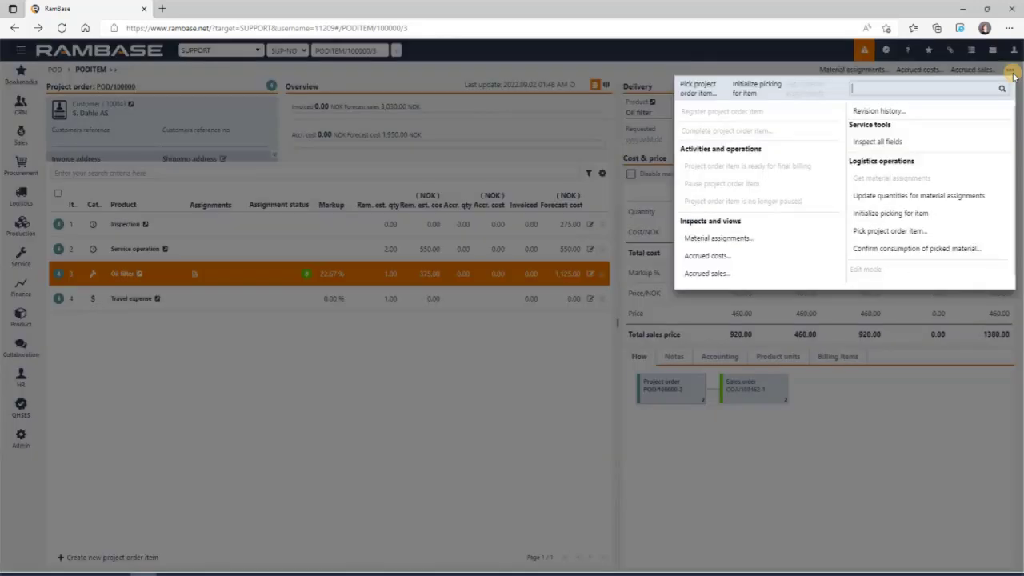
{"action": "left_click", "coordinate": [895, 195]}
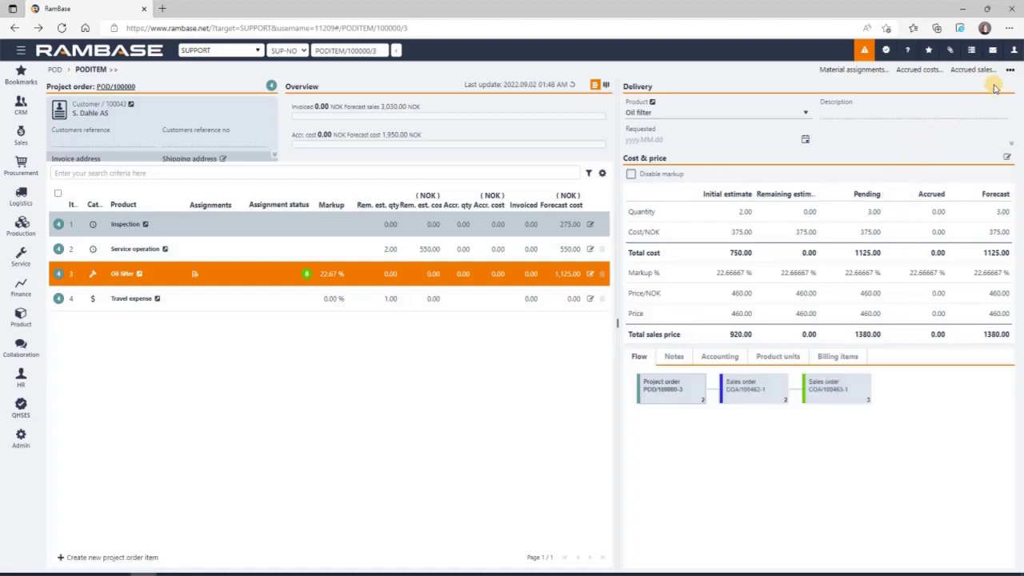
Step: Pick the additional quantity of 1 for the Oil filter item from the Unassigned stock location, and return to the project order item
{"action": "left_click", "coordinate": [1011, 72]}
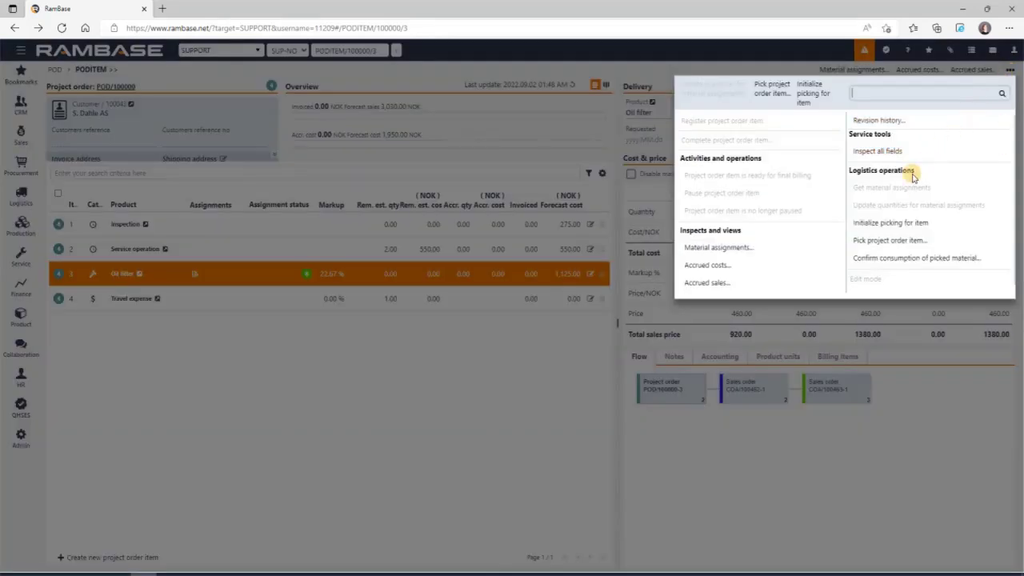
{"action": "left_click", "coordinate": [886, 239]}
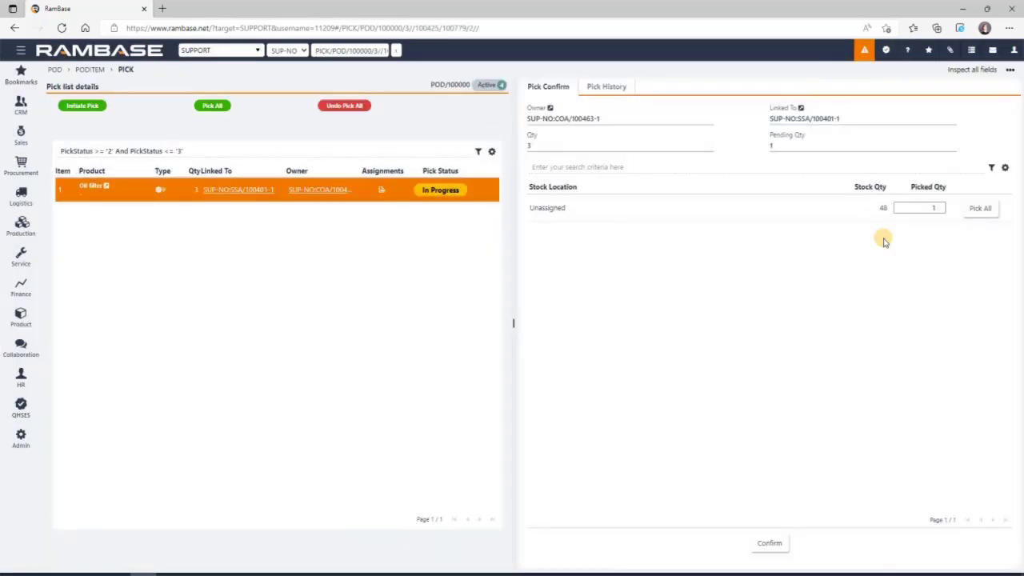
{"action": "left_click", "coordinate": [975, 208]}
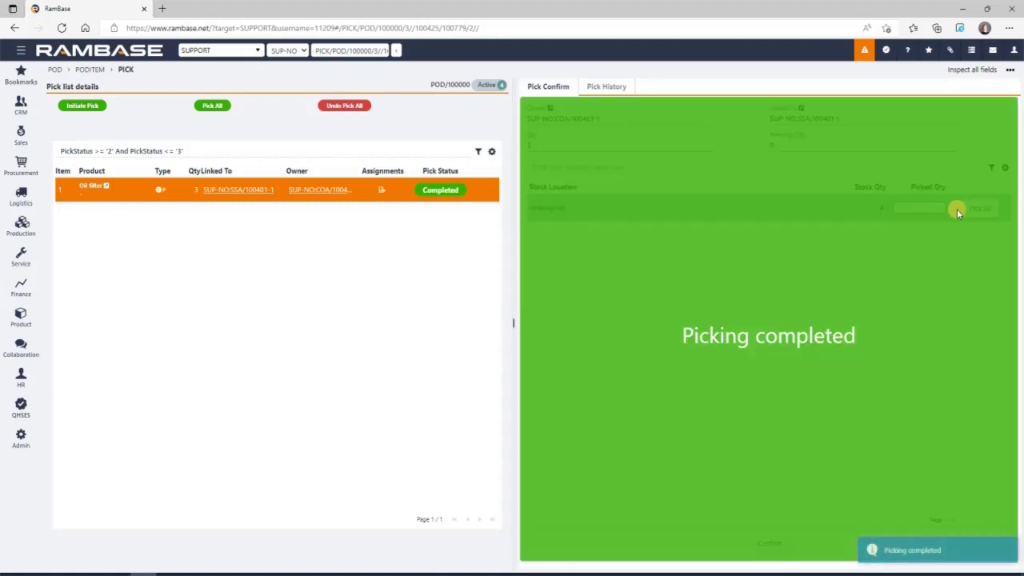
{"action": "left_click", "coordinate": [88, 70]}
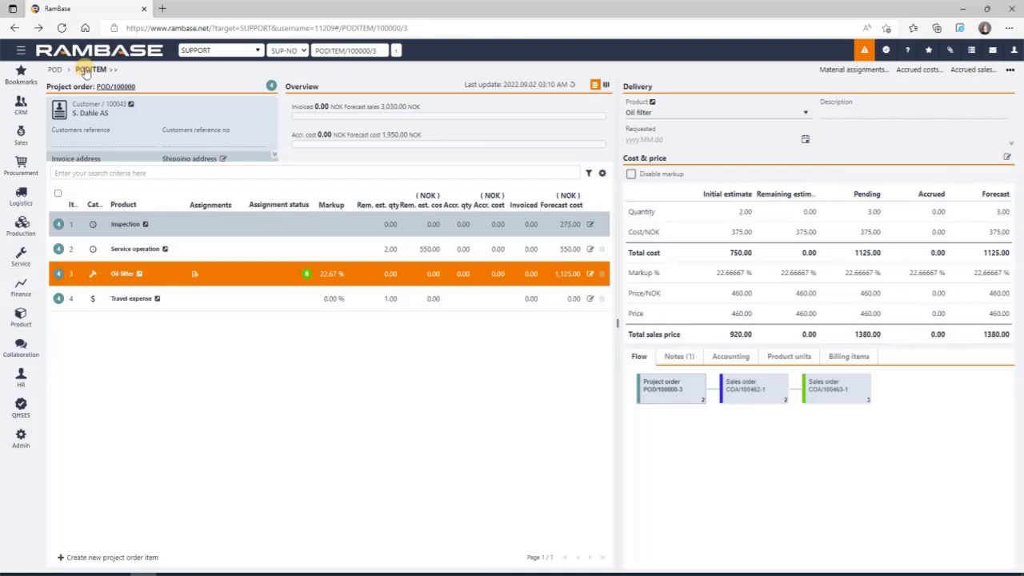
Step: Search the product units for 741 and add the X22 Hydraulic pump with serial number RC-741 to the Oil filter item
{"action": "left_click", "coordinate": [774, 365]}
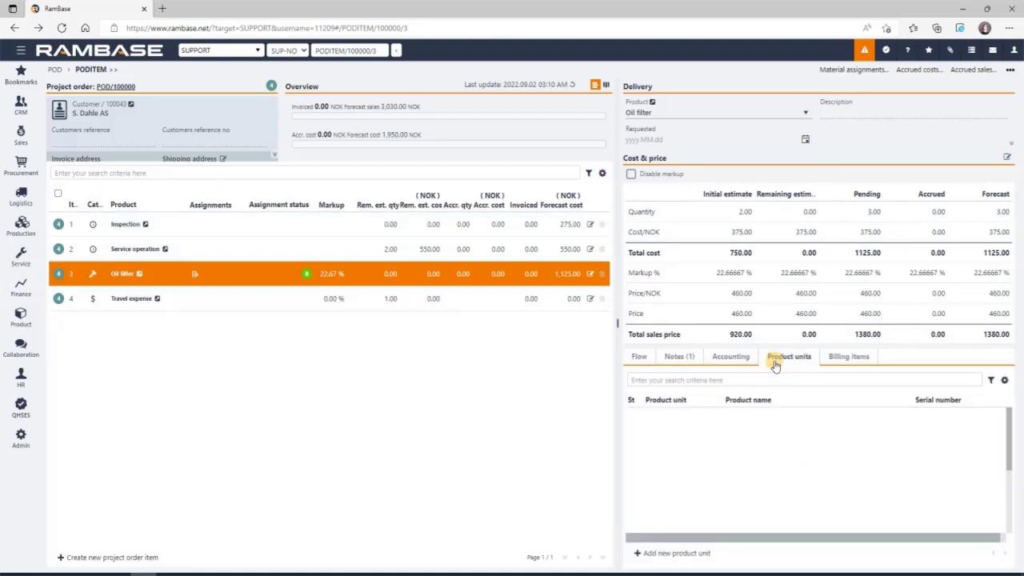
{"action": "left_click", "coordinate": [664, 553]}
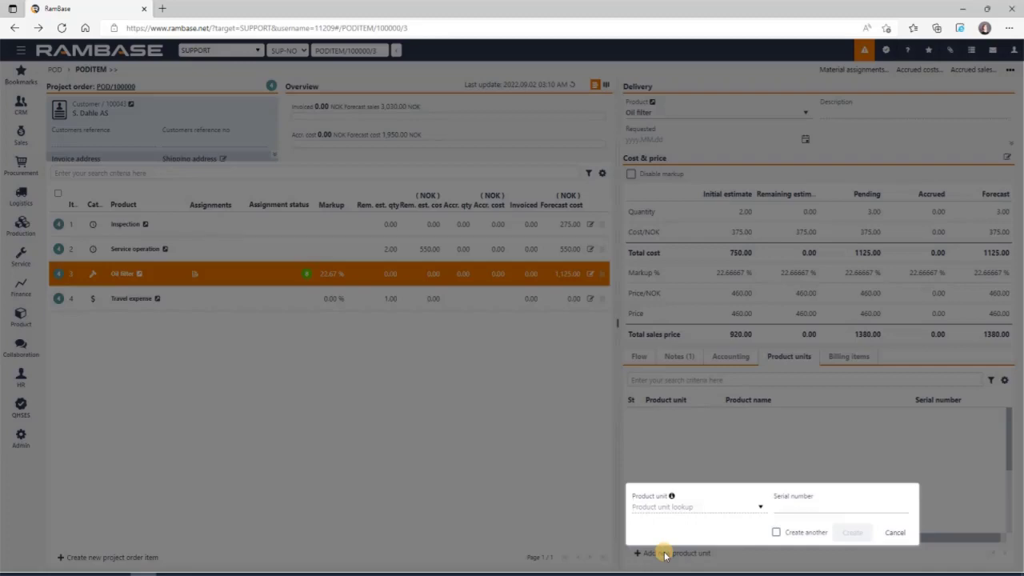
{"action": "type", "text": "741"}
{"action": "key", "text": "Return"}
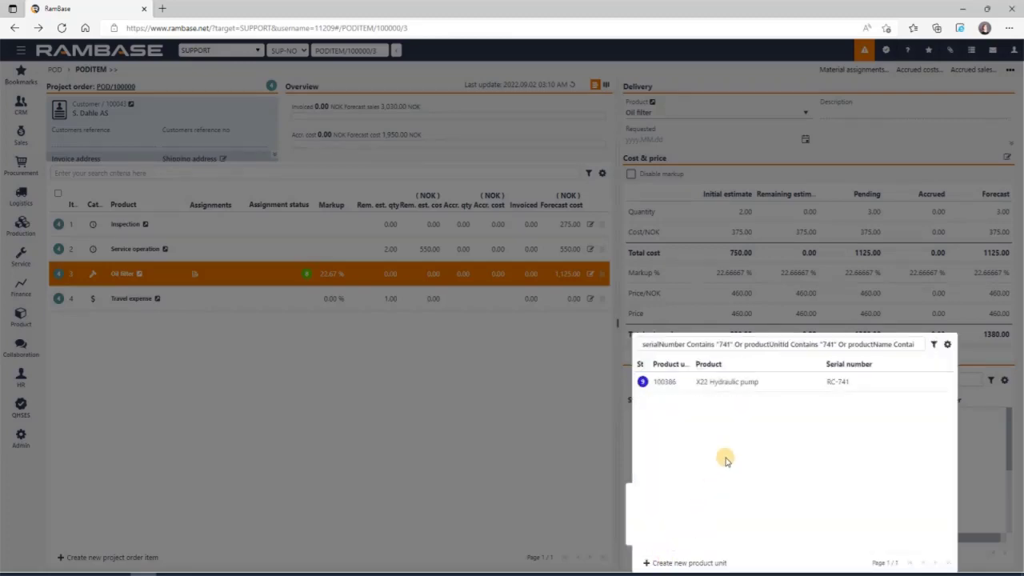
{"action": "left_click", "coordinate": [773, 384]}
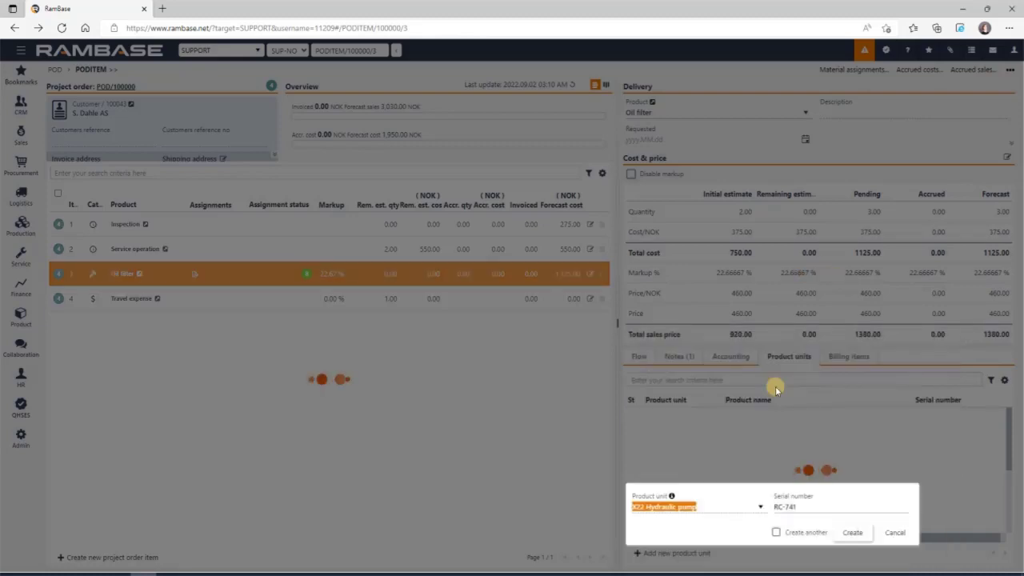
{"action": "left_click", "coordinate": [844, 537]}
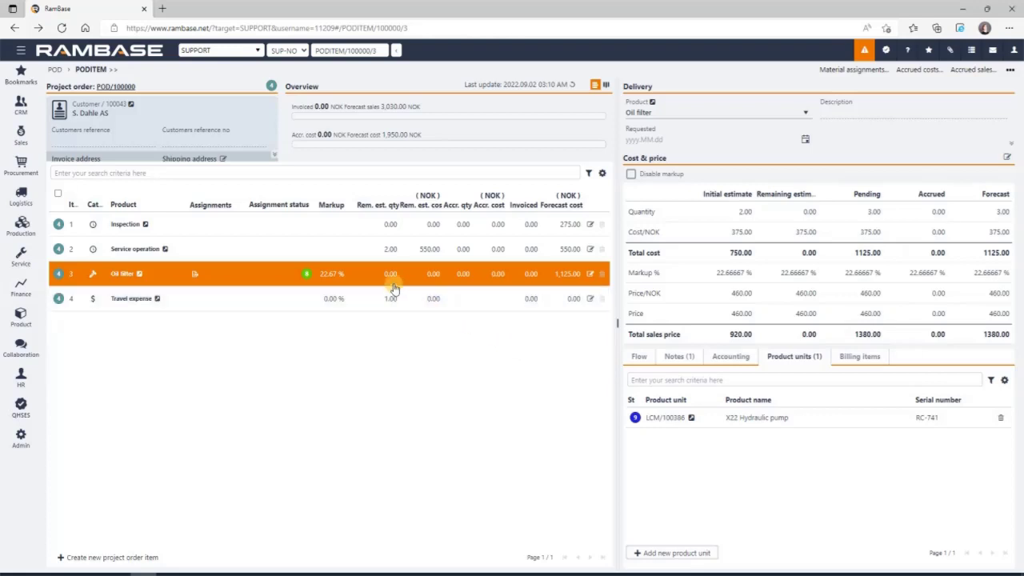
Step: In the work log of the Service operation item, date the new entry 2022.09.07 and set it to start at 09:00 AM
{"action": "left_click", "coordinate": [354, 257]}
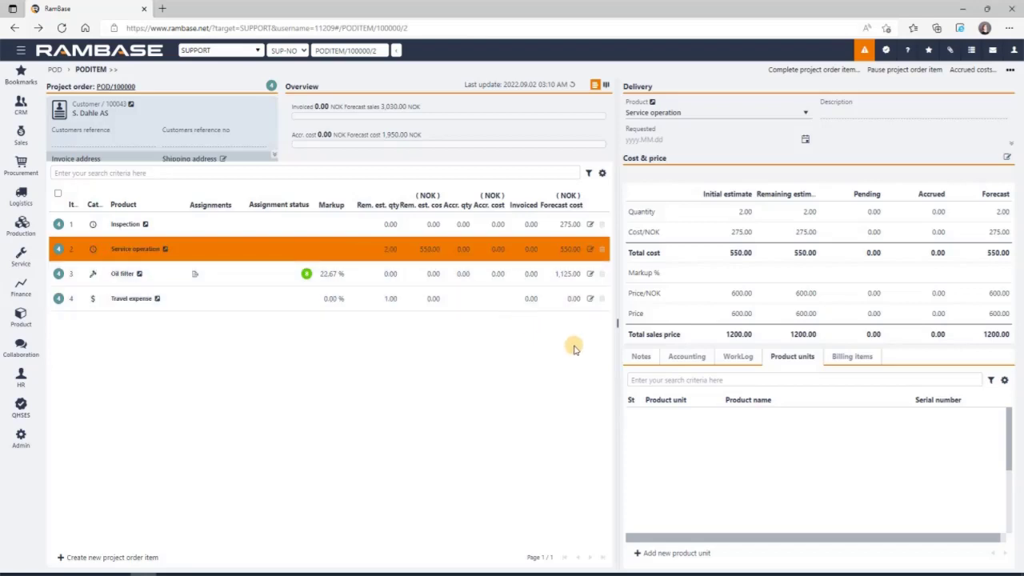
{"action": "left_click", "coordinate": [737, 356]}
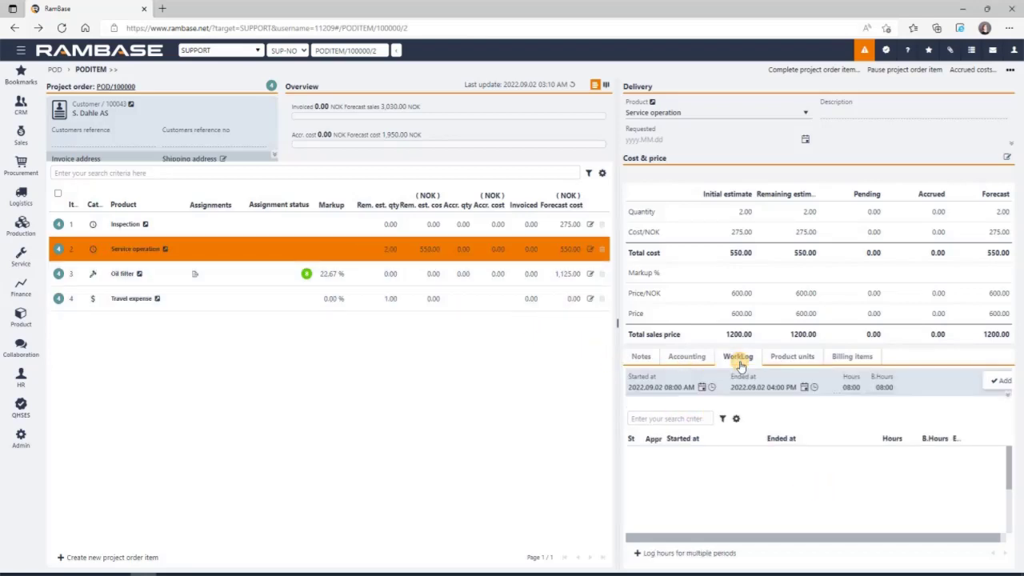
{"action": "left_click", "coordinate": [701, 387]}
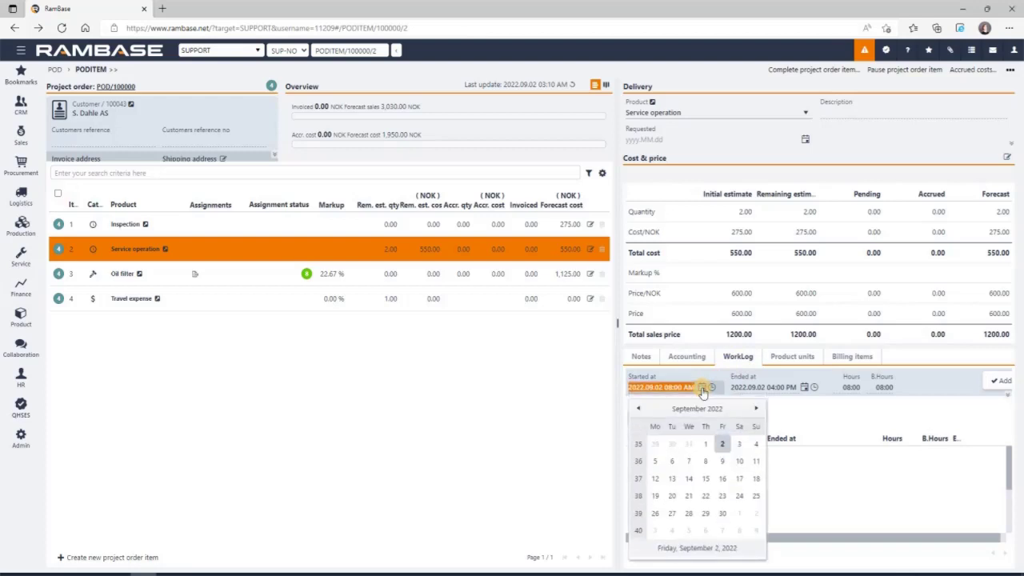
{"action": "left_click", "coordinate": [688, 461]}
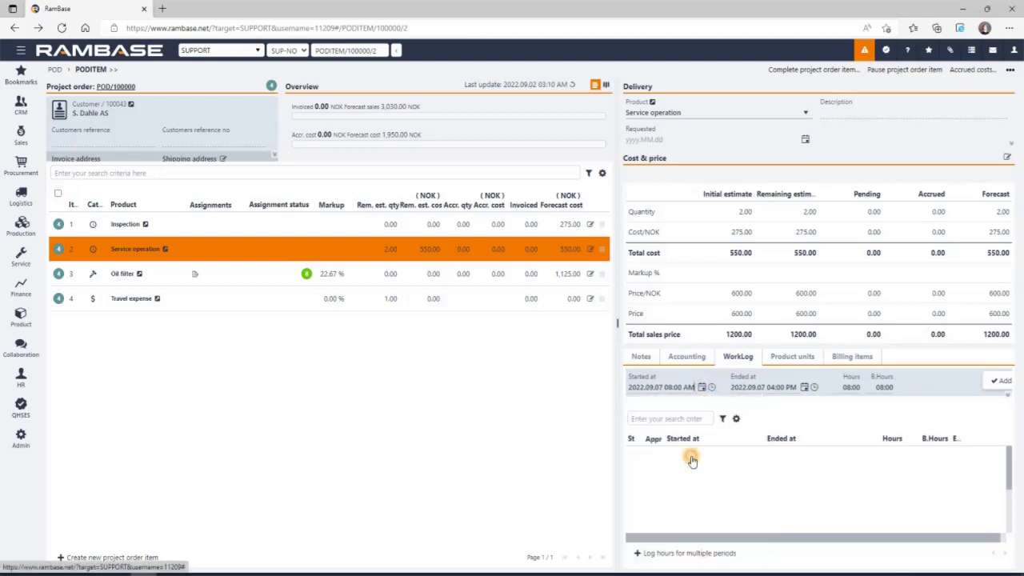
{"action": "left_click", "coordinate": [803, 387]}
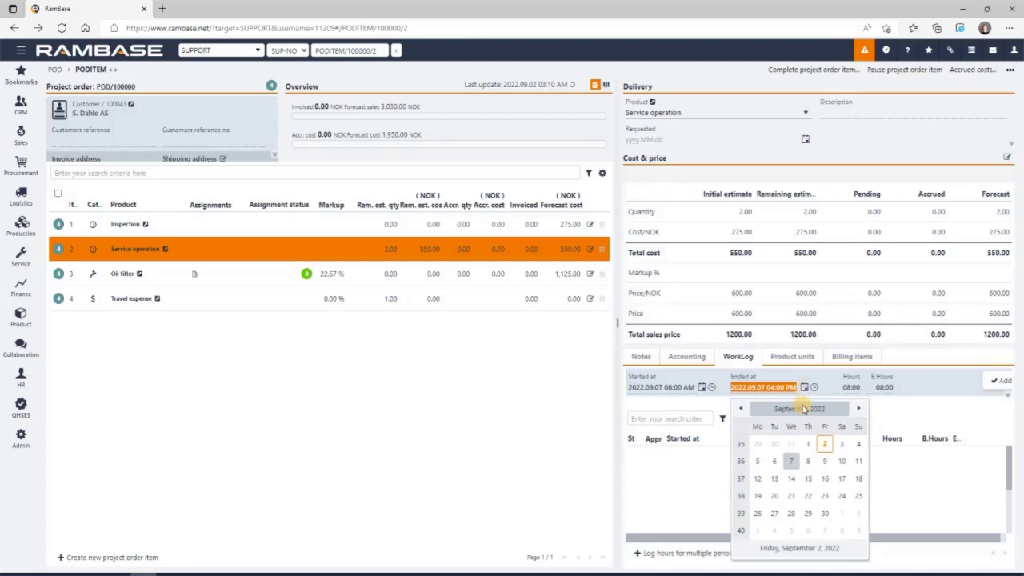
{"action": "left_click", "coordinate": [791, 460]}
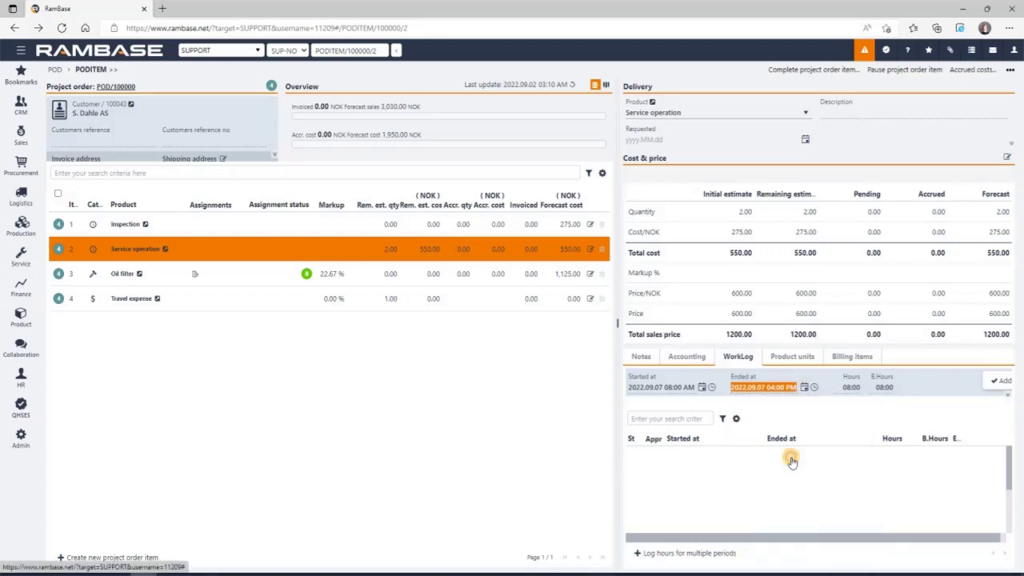
{"action": "left_click", "coordinate": [711, 387]}
{"action": "scroll", "coordinate": [696, 456], "scroll_direction": "down", "scroll_amount": 2}
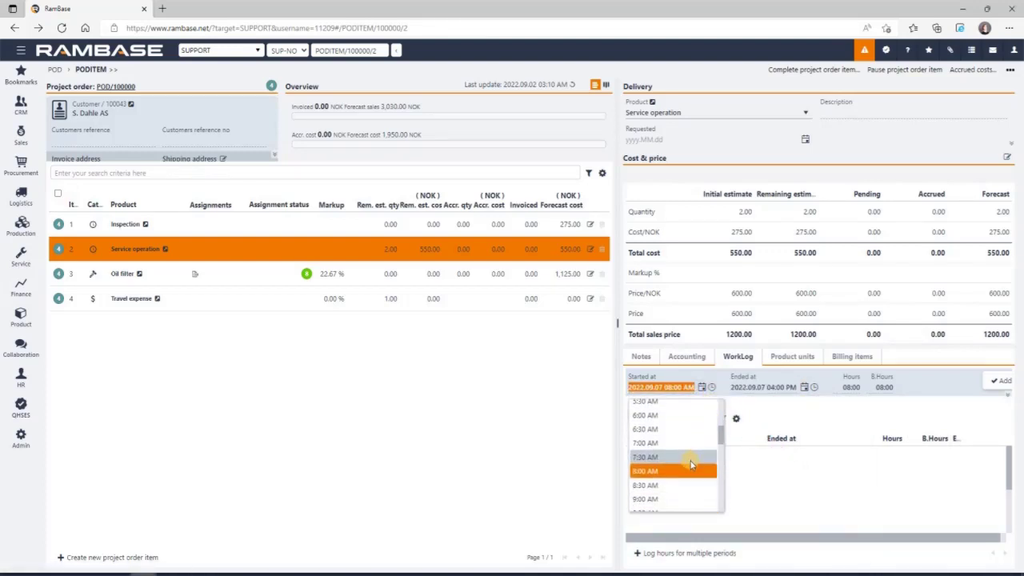
{"action": "left_click", "coordinate": [669, 481]}
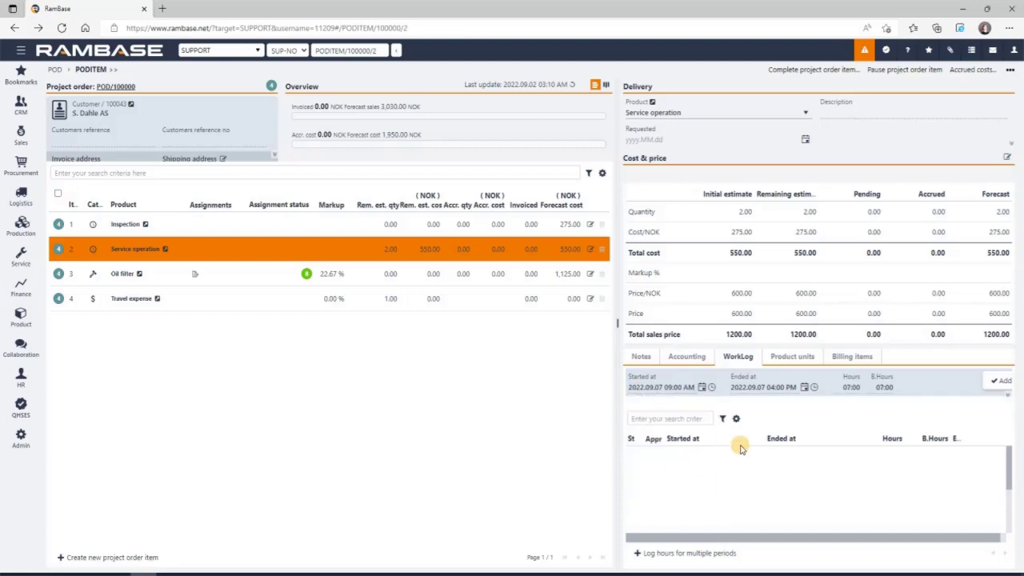
Step: Add the Service operation work log entry with 2 hours, and approve it
{"action": "left_click", "coordinate": [849, 389]}
{"action": "type", "text": "2"}
{"action": "left_click", "coordinate": [853, 406]}
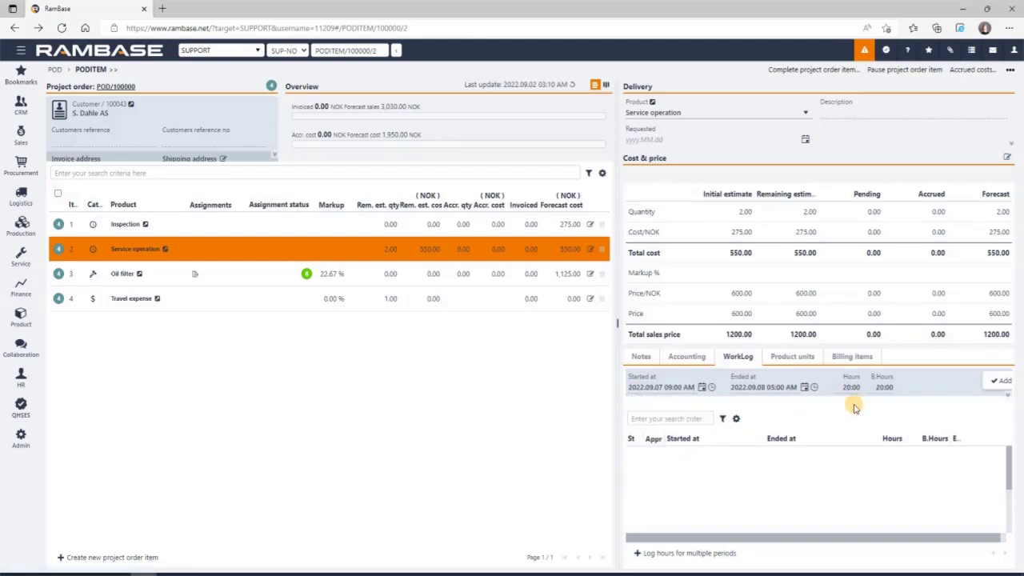
{"action": "left_click", "coordinate": [850, 390]}
{"action": "left_click", "coordinate": [851, 400]}
{"action": "left_click", "coordinate": [989, 383]}
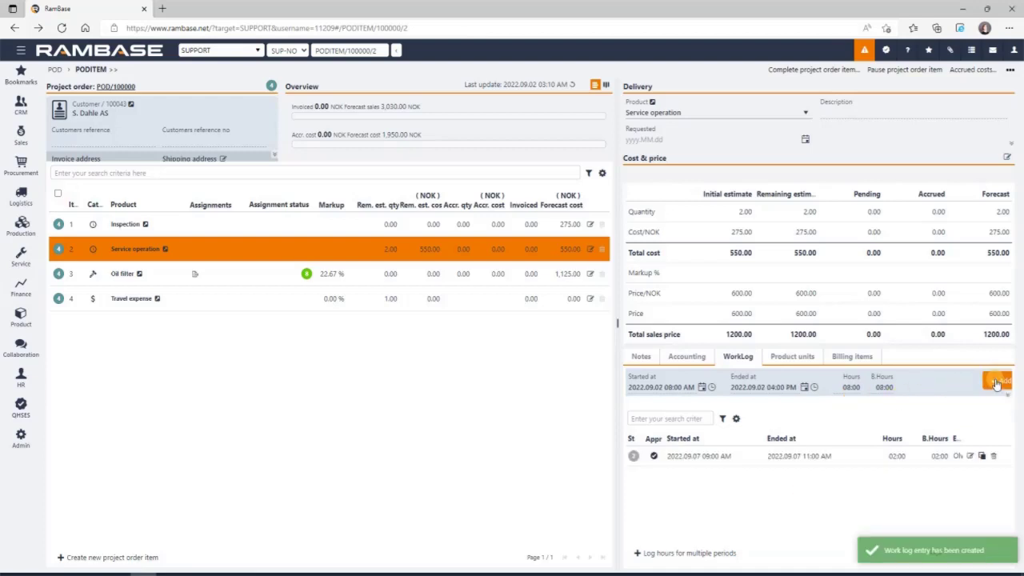
{"action": "left_click", "coordinate": [671, 462]}
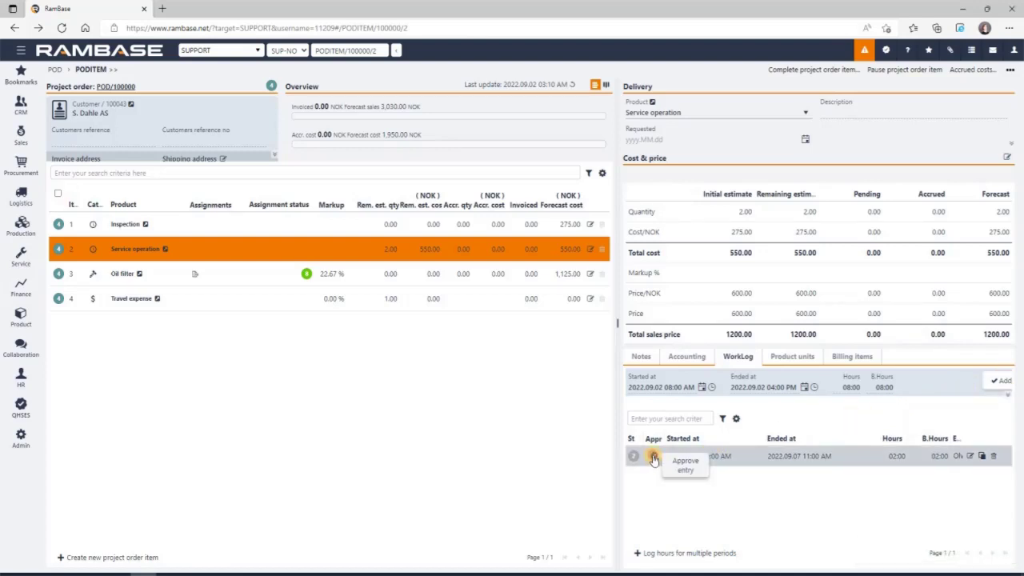
{"action": "left_click", "coordinate": [653, 458]}
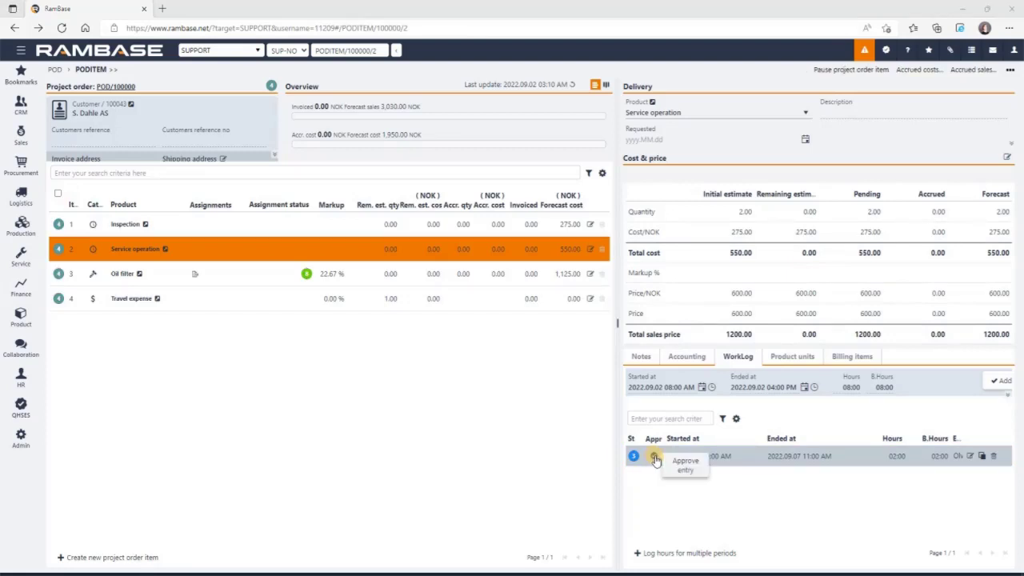
{"action": "left_click", "coordinate": [654, 458]}
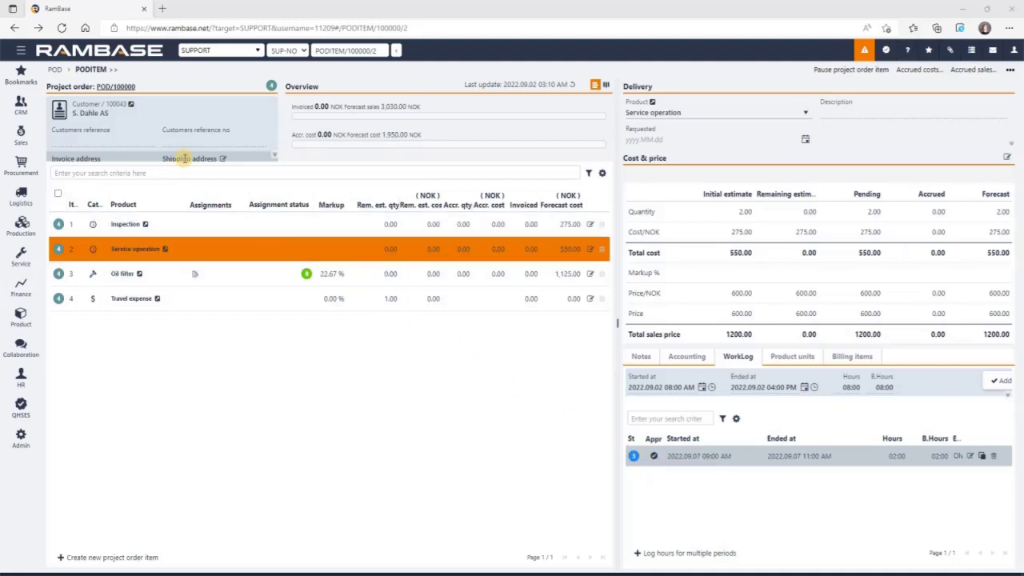
Step: Set the progress of the pump service project order to 85%
{"action": "left_click", "coordinate": [127, 87]}
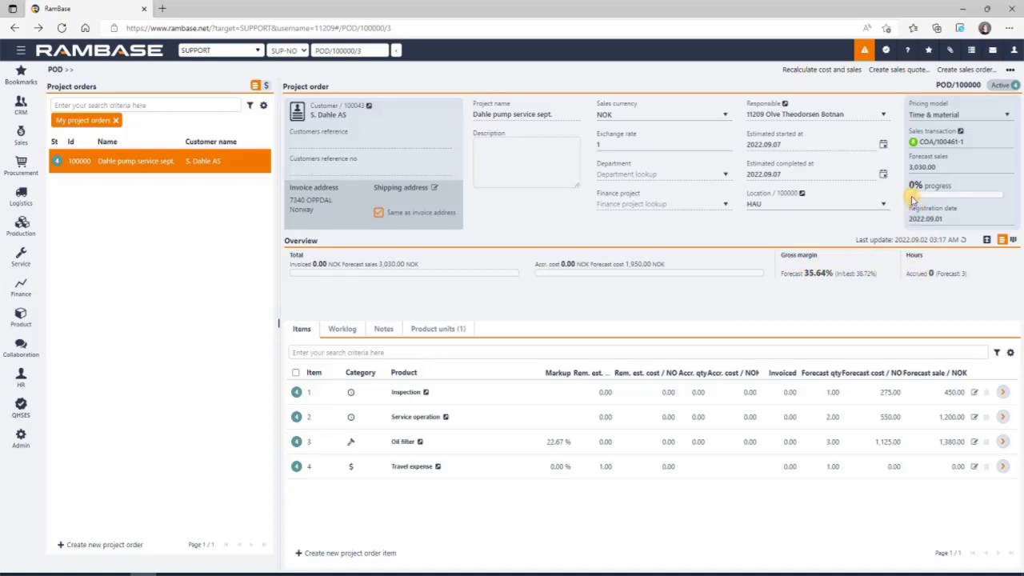
{"action": "left_click_drag", "start_coordinate": [912, 200], "coordinate": [988, 201]}
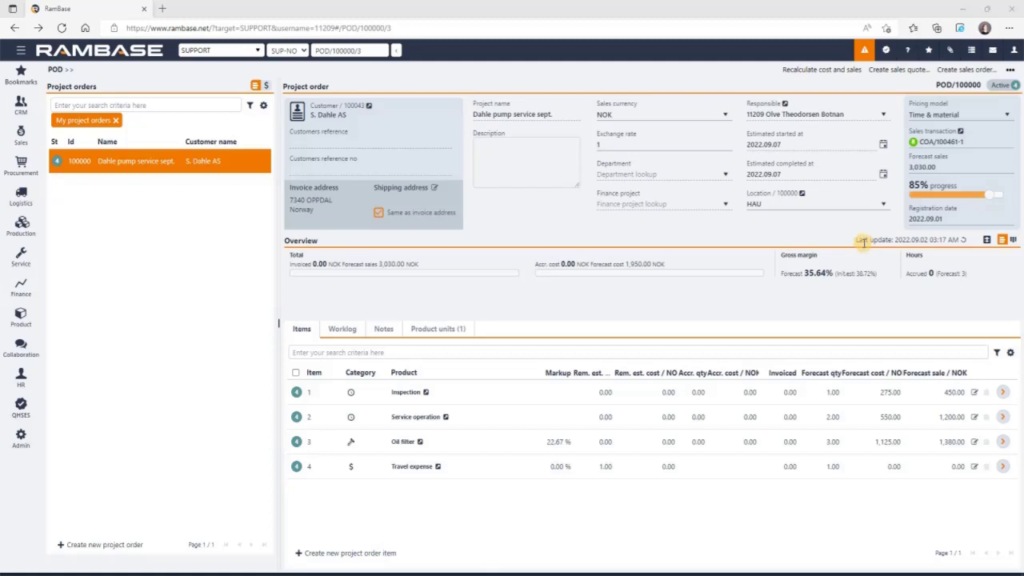
Step: Approve the logged hours in the work logs of the Inspection and Service operation items
{"action": "left_click", "coordinate": [1003, 392]}
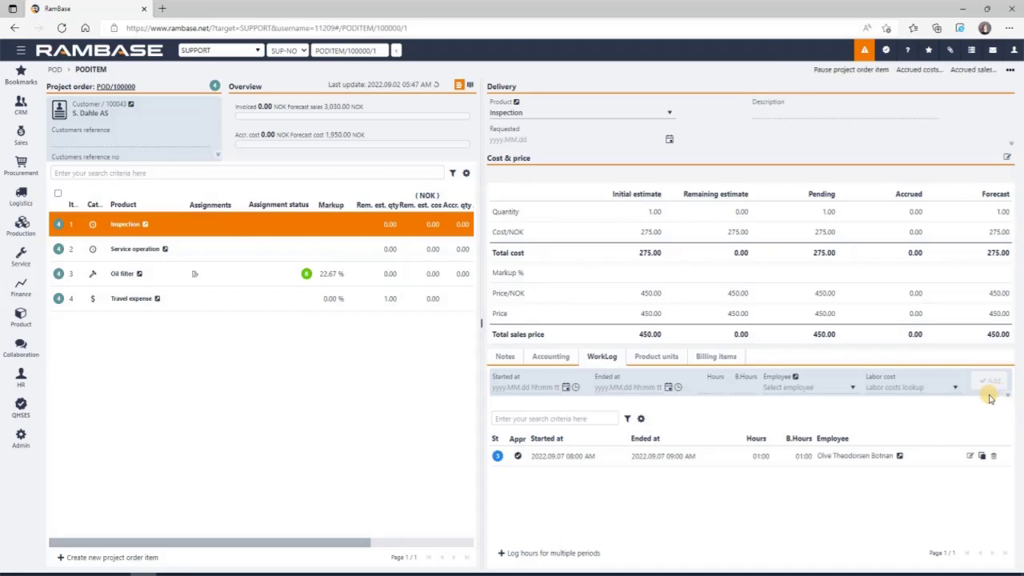
{"action": "left_click", "coordinate": [517, 459]}
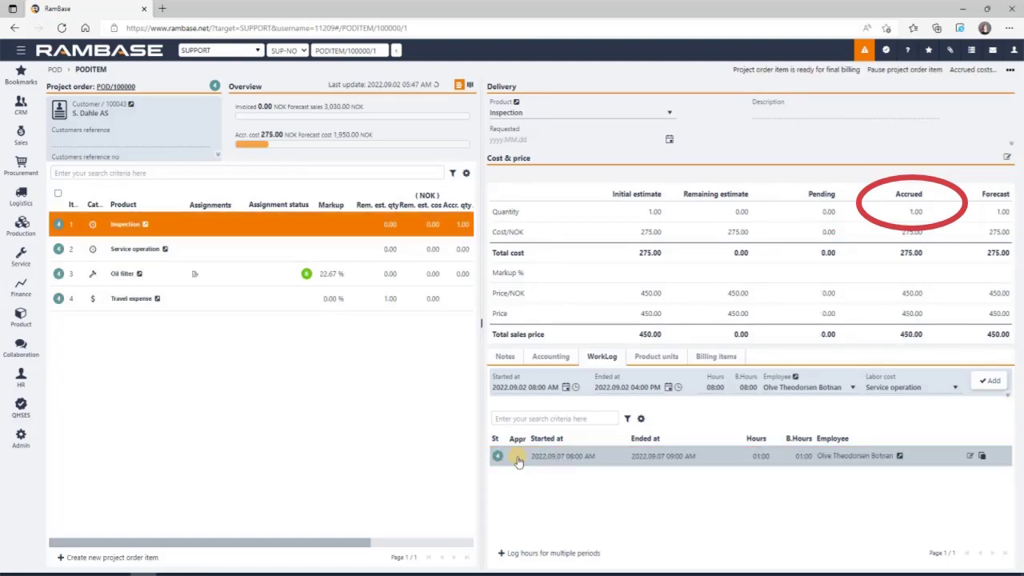
{"action": "left_click", "coordinate": [364, 247]}
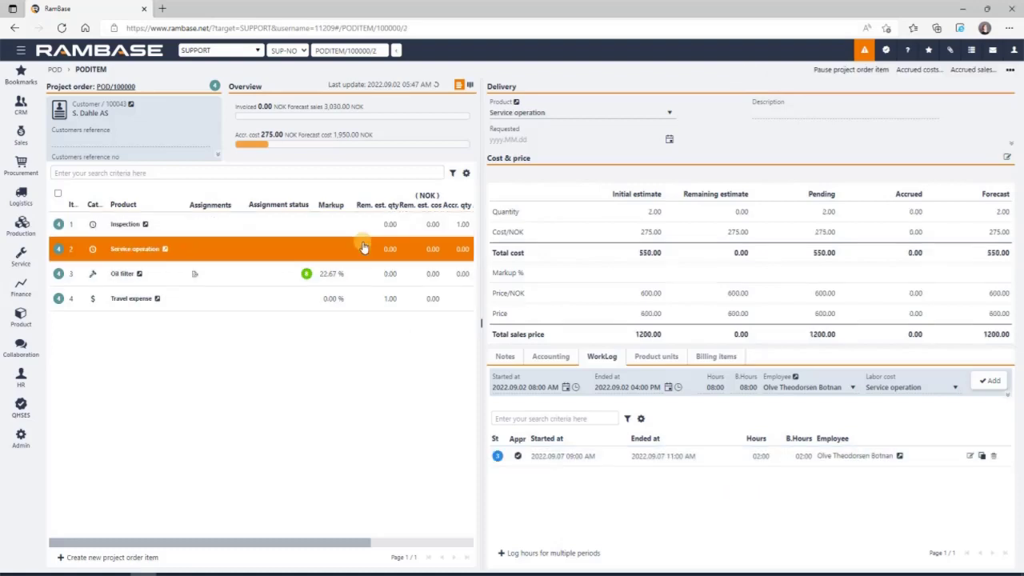
{"action": "left_click", "coordinate": [518, 458]}
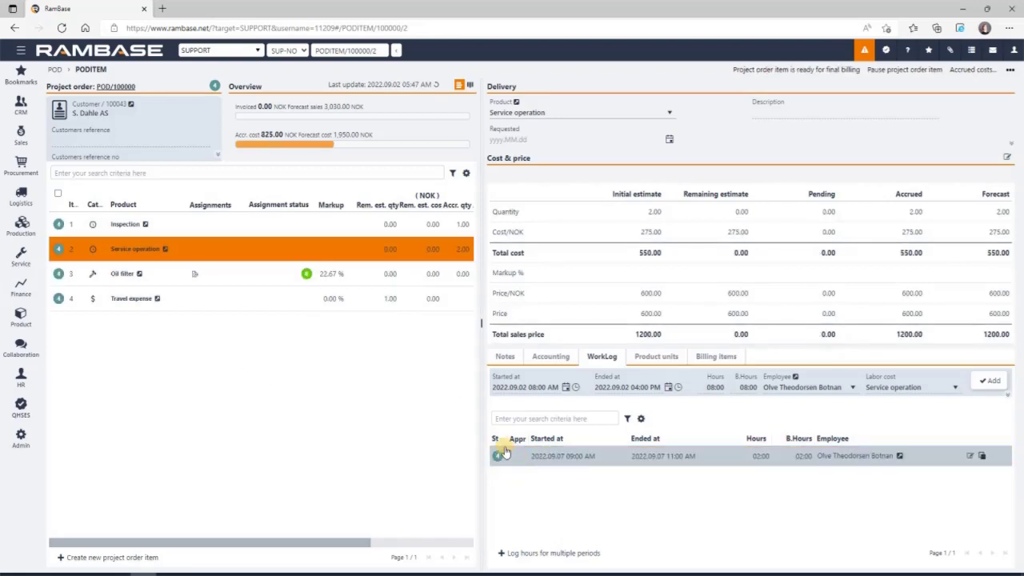
Step: Confirm consumption of the picked material for the Oil filter item
{"action": "left_click", "coordinate": [417, 279]}
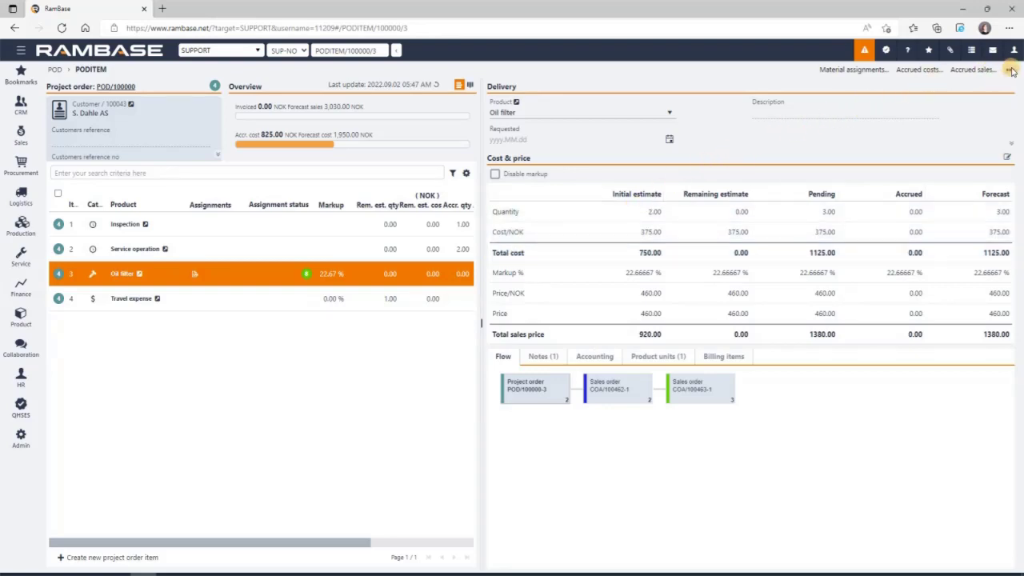
{"action": "left_click", "coordinate": [1010, 70]}
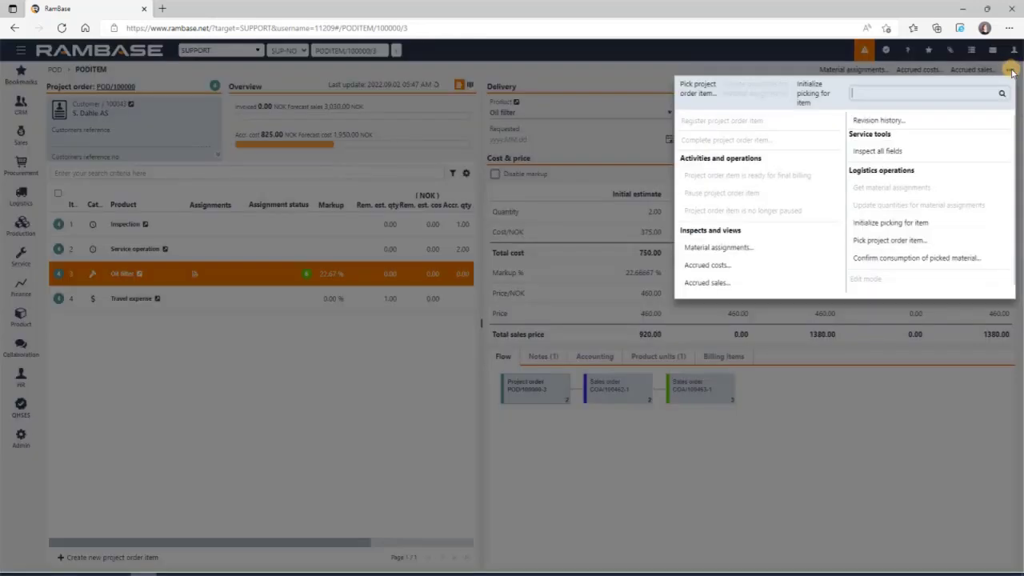
{"action": "left_click", "coordinate": [896, 258]}
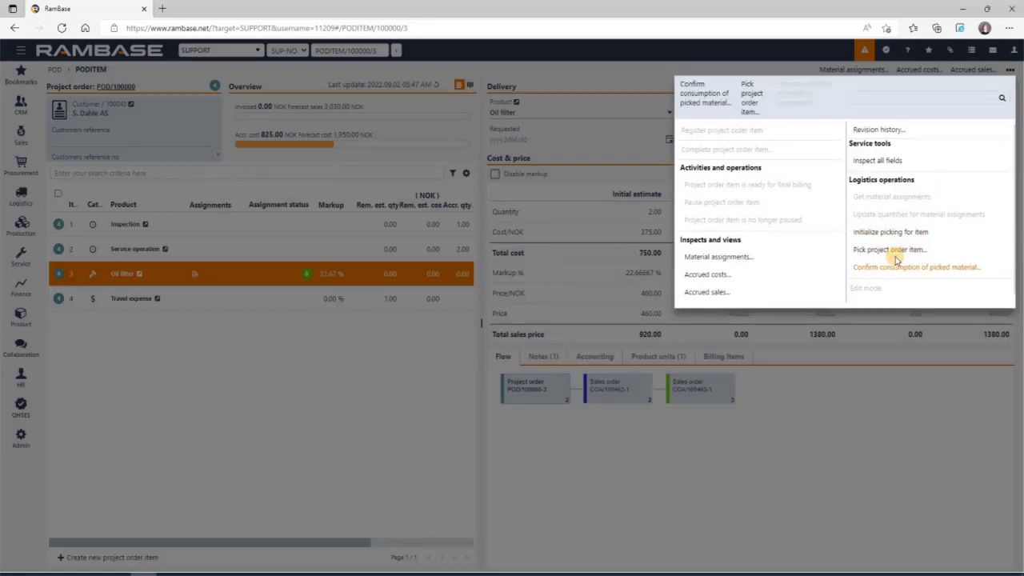
{"action": "left_click", "coordinate": [558, 201]}
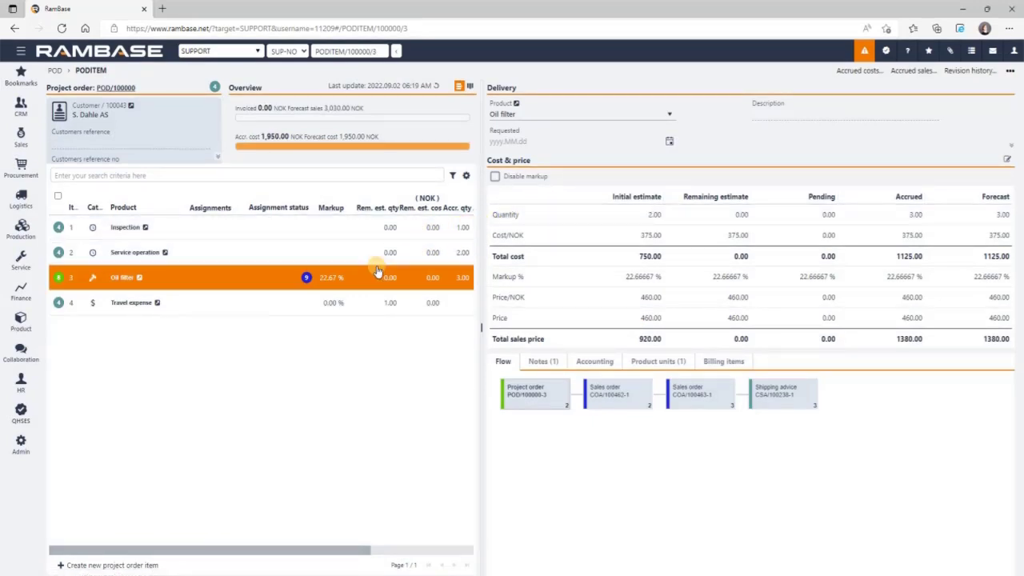
Step: Enable manual editing of accrued values on the Travel expense item and set its accrued cost to 250 NOK
{"action": "mouse_move", "coordinate": [306, 291]}
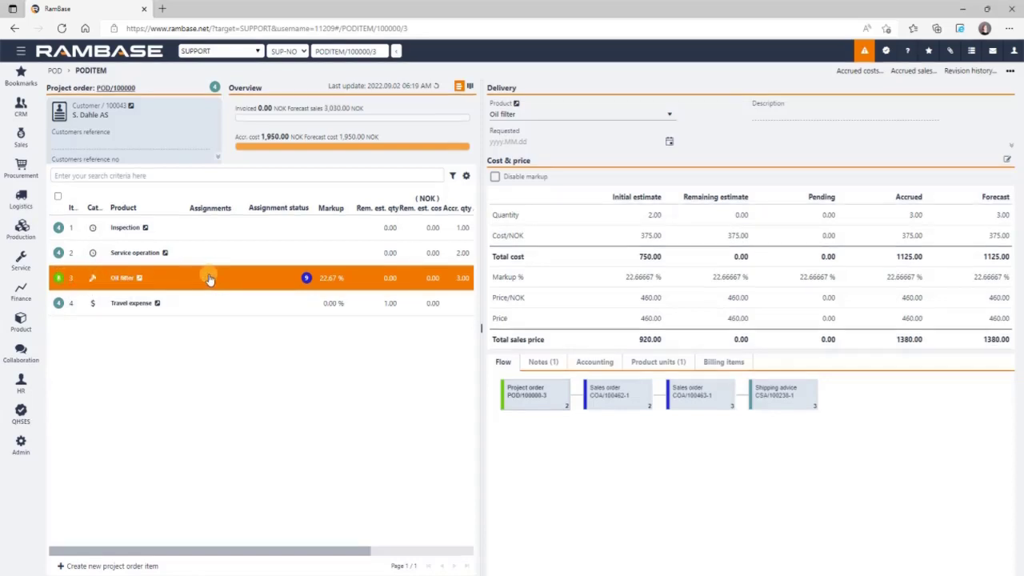
{"action": "left_click", "coordinate": [237, 305]}
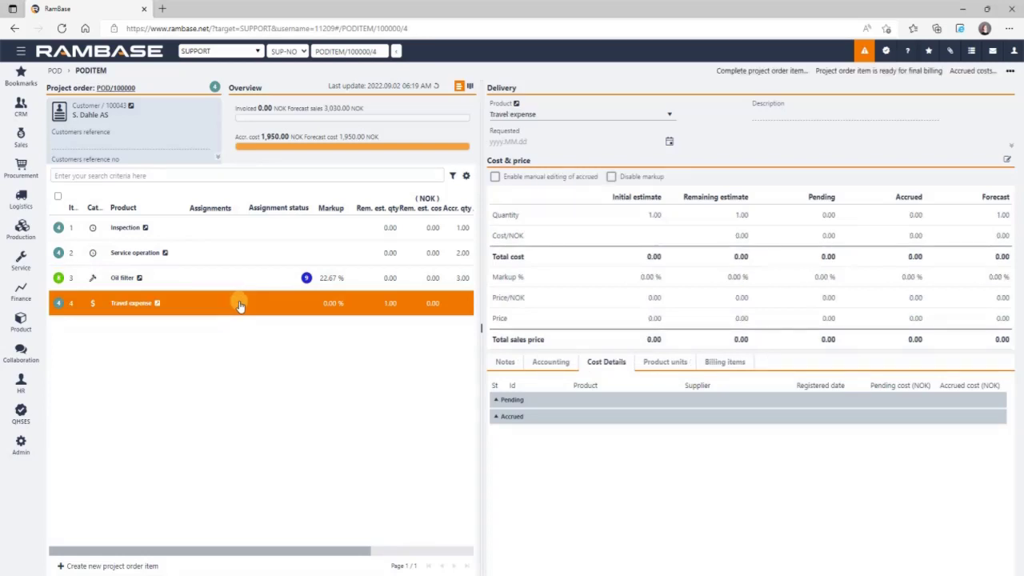
{"action": "left_click", "coordinate": [496, 177]}
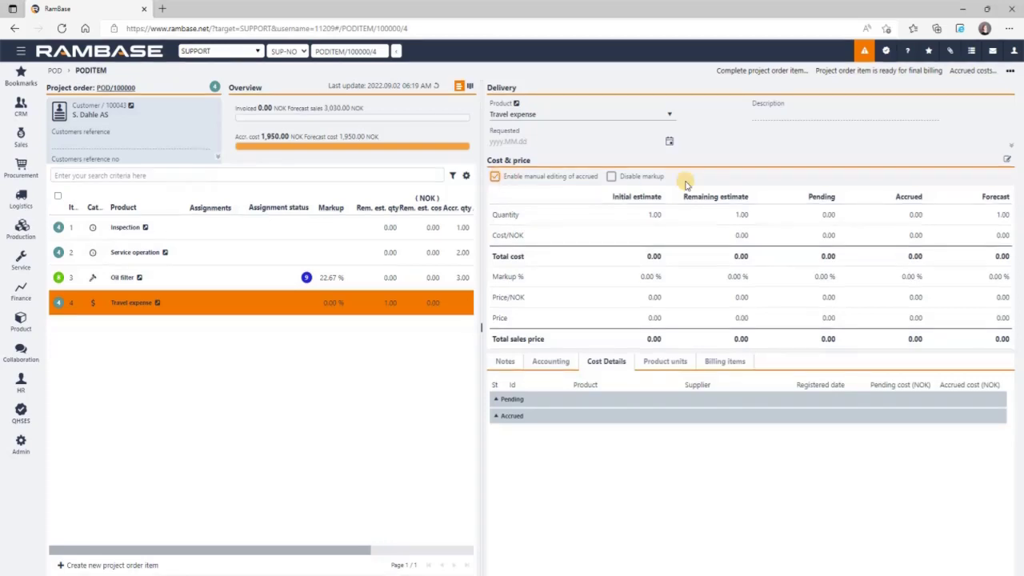
{"action": "left_click", "coordinate": [1006, 162]}
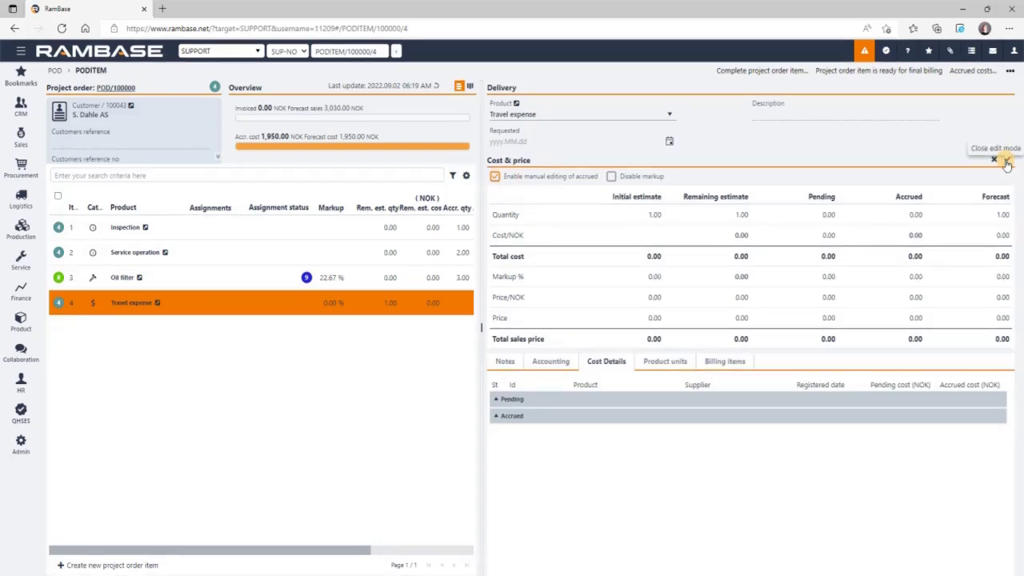
{"action": "left_click", "coordinate": [916, 216]}
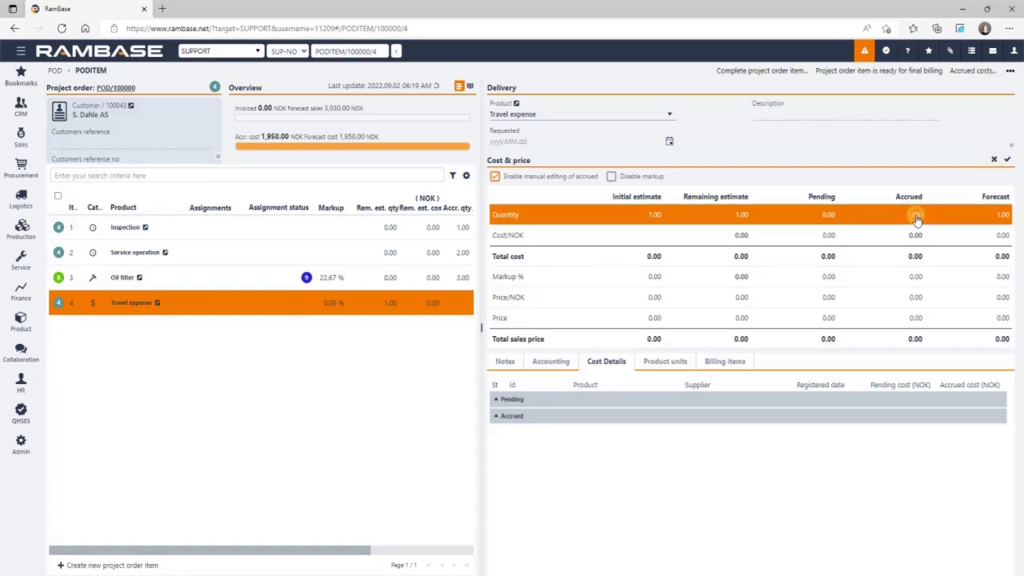
{"action": "left_click", "coordinate": [917, 235]}
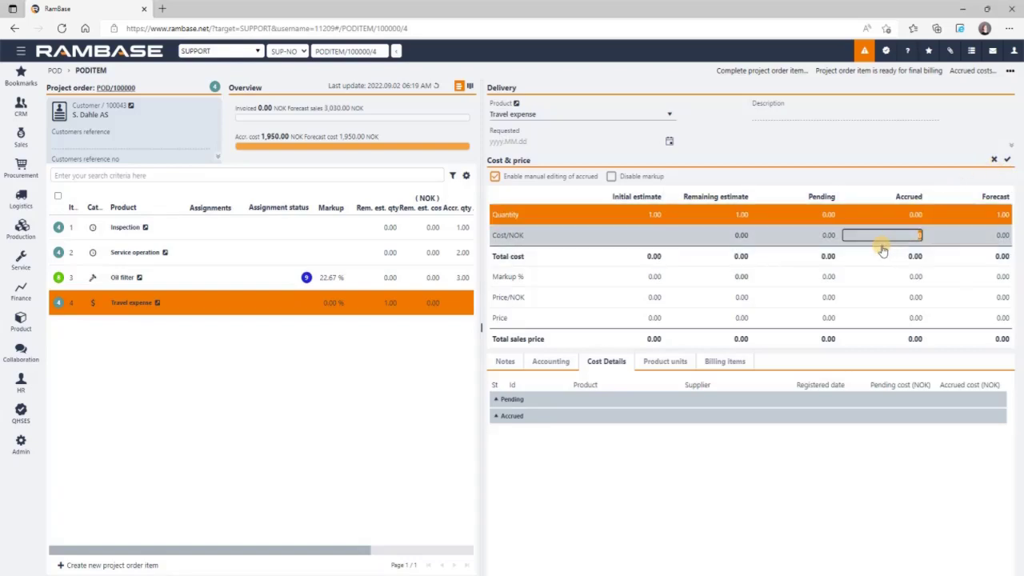
{"action": "type", "text": "250"}
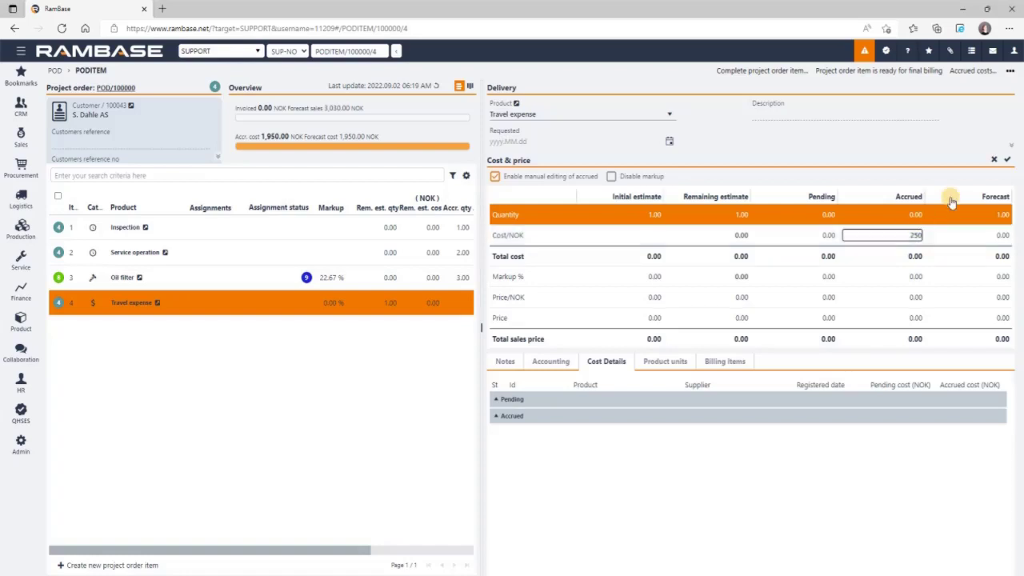
{"action": "left_click", "coordinate": [1007, 159]}
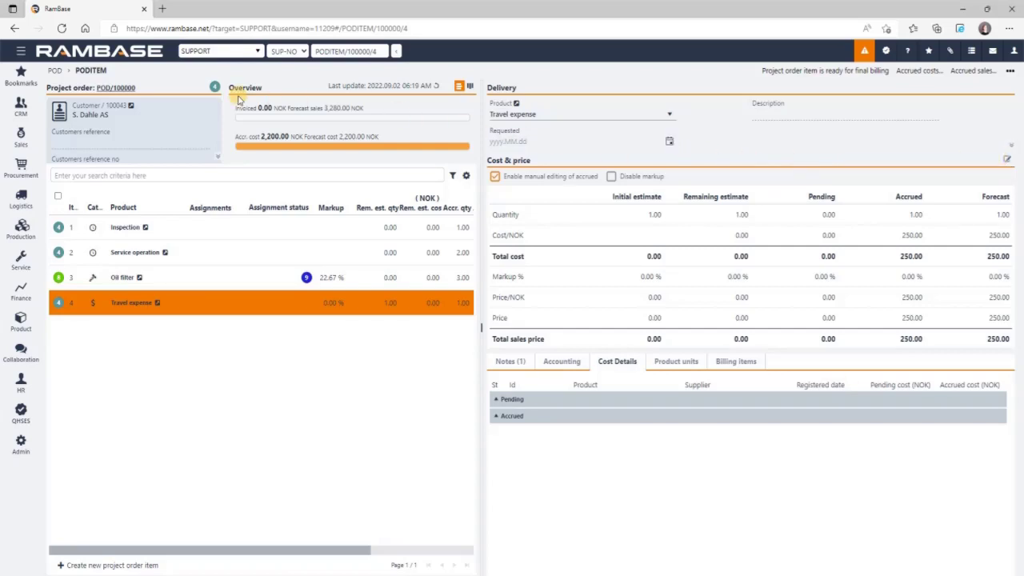
Step: Recalculate cost and sales for the whole project order and mark the order as ready for final billing
{"action": "left_click", "coordinate": [115, 88]}
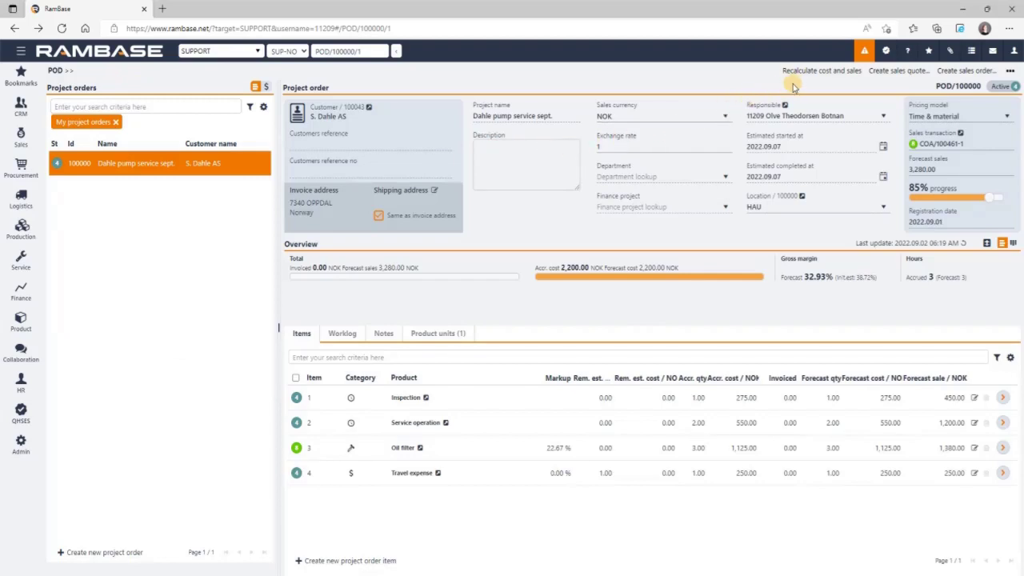
{"action": "left_click", "coordinate": [813, 72]}
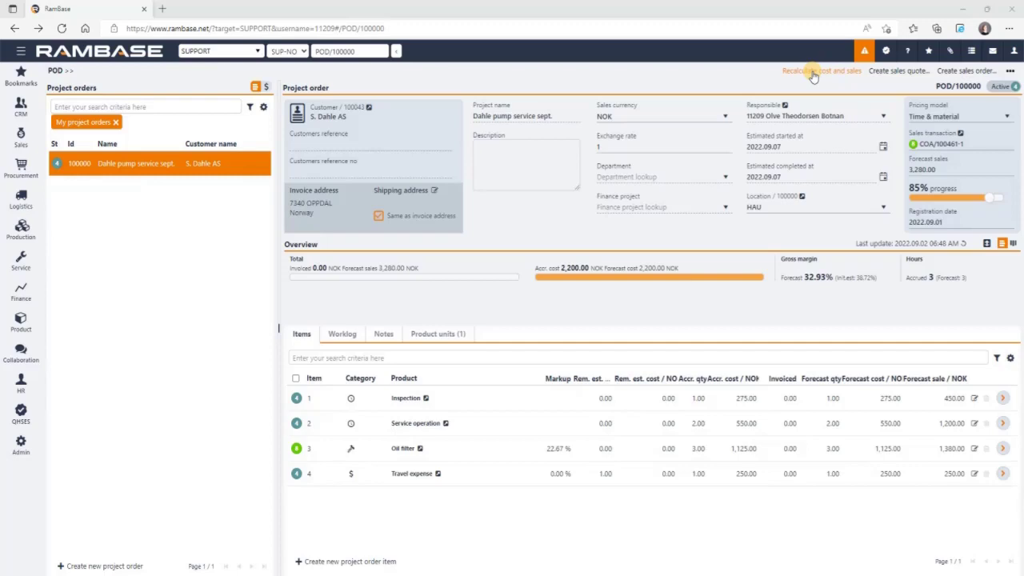
{"action": "left_click", "coordinate": [1009, 72]}
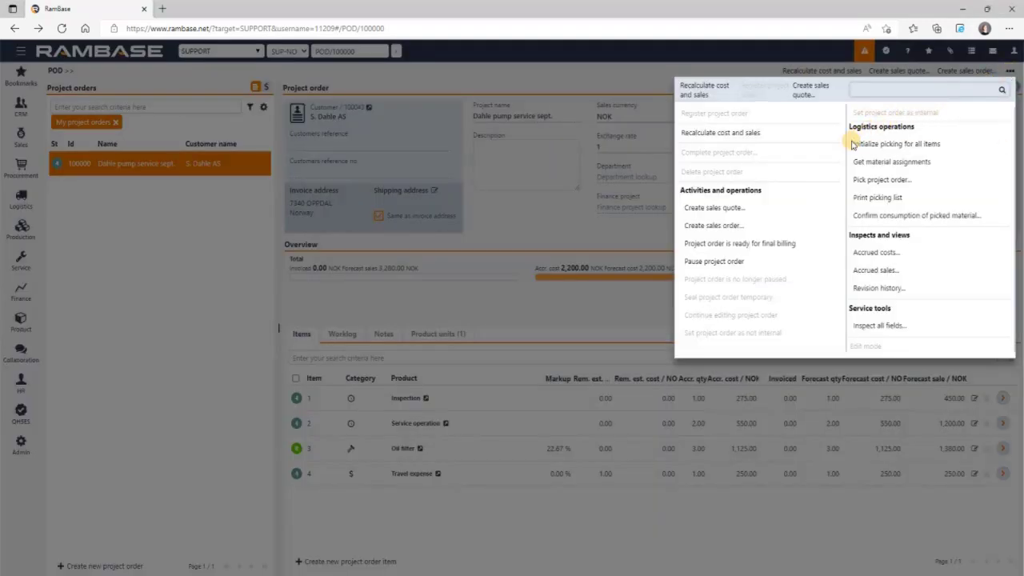
{"action": "left_click", "coordinate": [764, 249]}
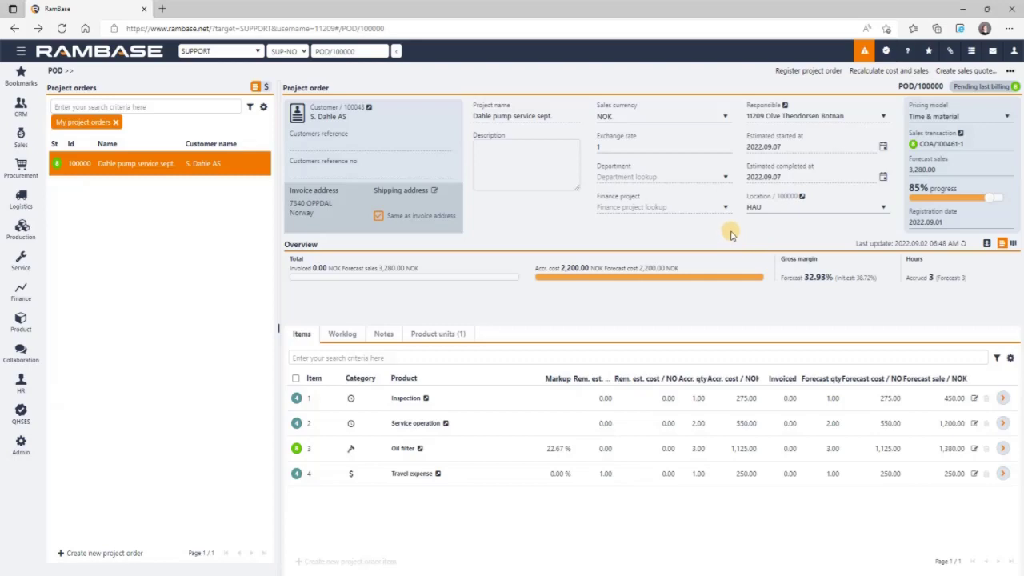
Step: Open the project order invoice plan (POP) for the pump service project order
{"action": "left_click", "coordinate": [370, 51]}
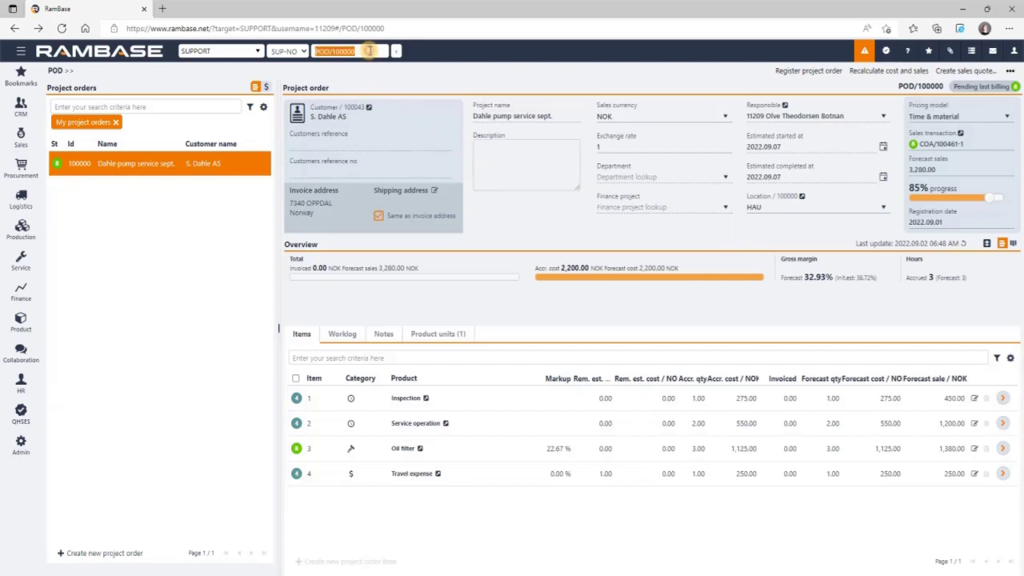
{"action": "type", "text": "pop"}
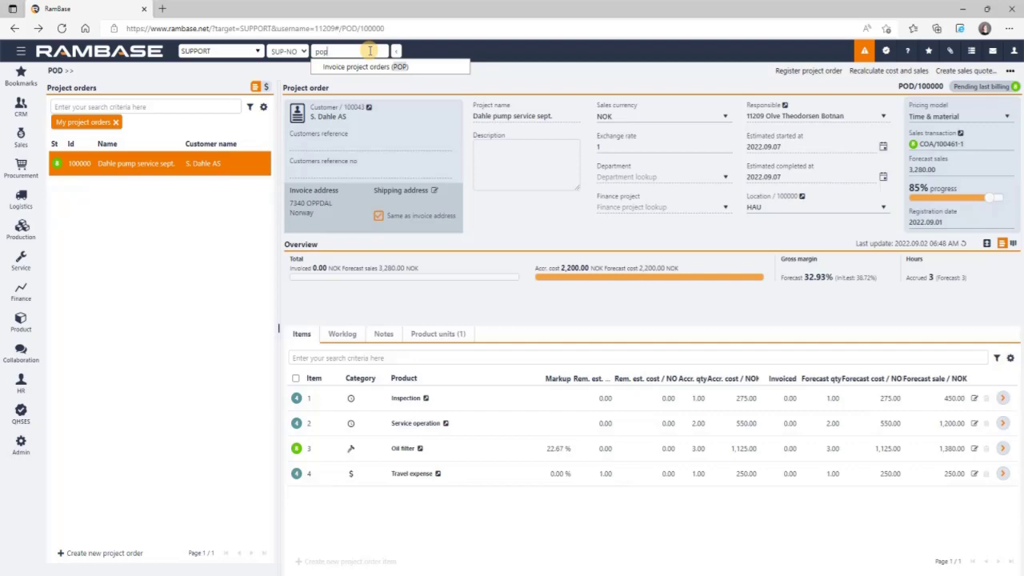
{"action": "left_click", "coordinate": [302, 69]}
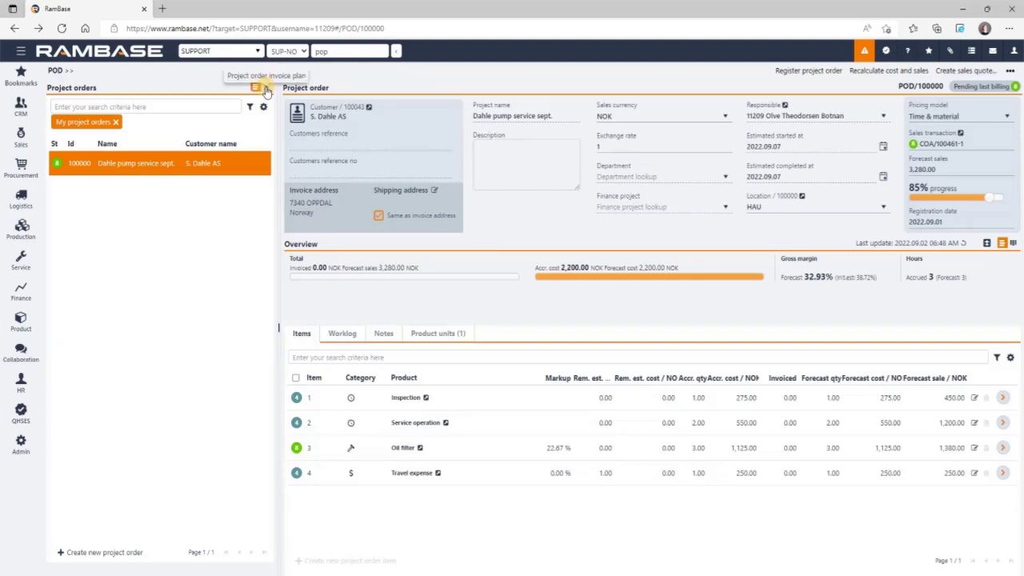
{"action": "left_click", "coordinate": [264, 88]}
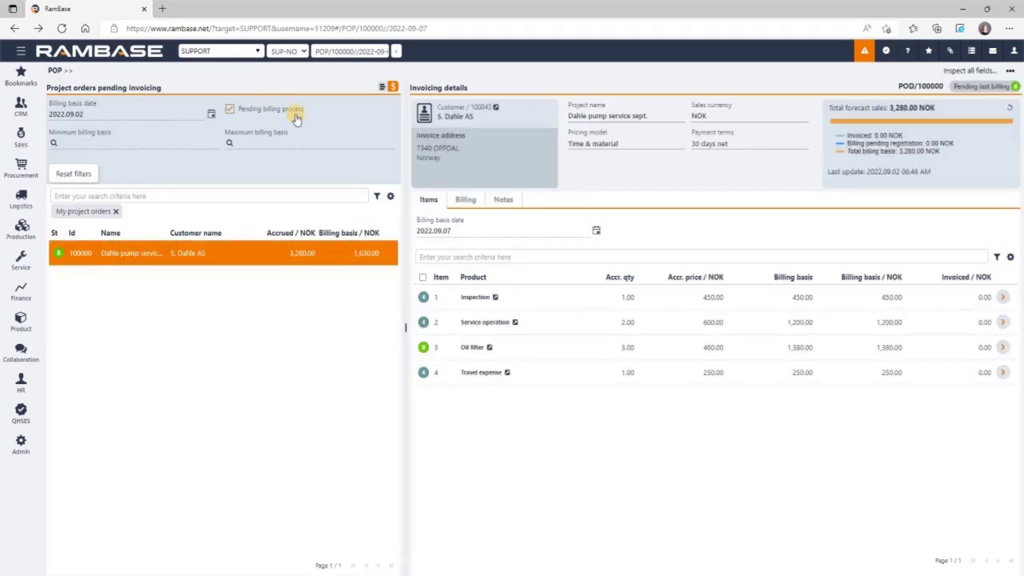
Step: Select all items of the pump service project order and create a new invoice from them
{"action": "left_click", "coordinate": [418, 231]}
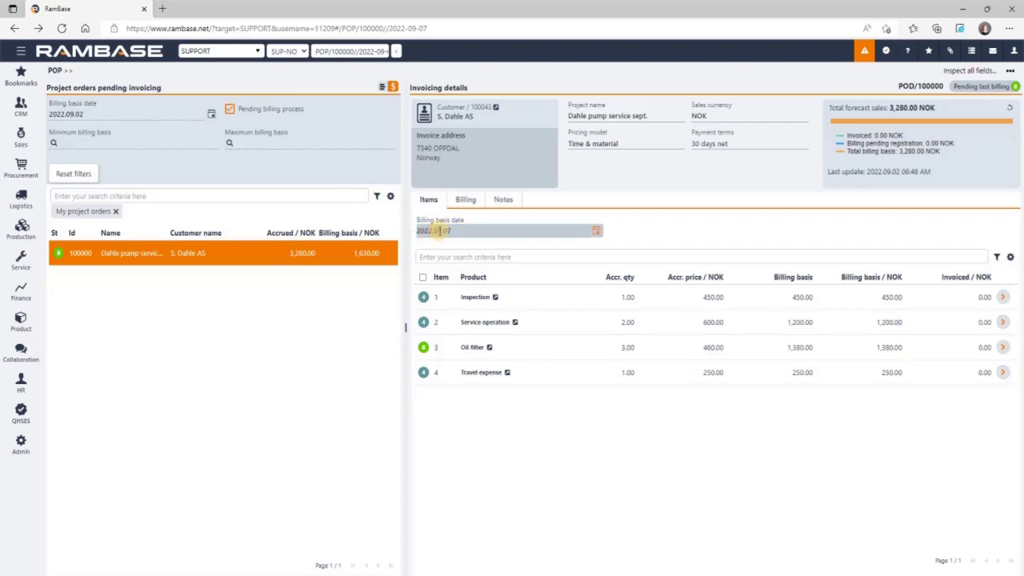
{"action": "left_click", "coordinate": [422, 277]}
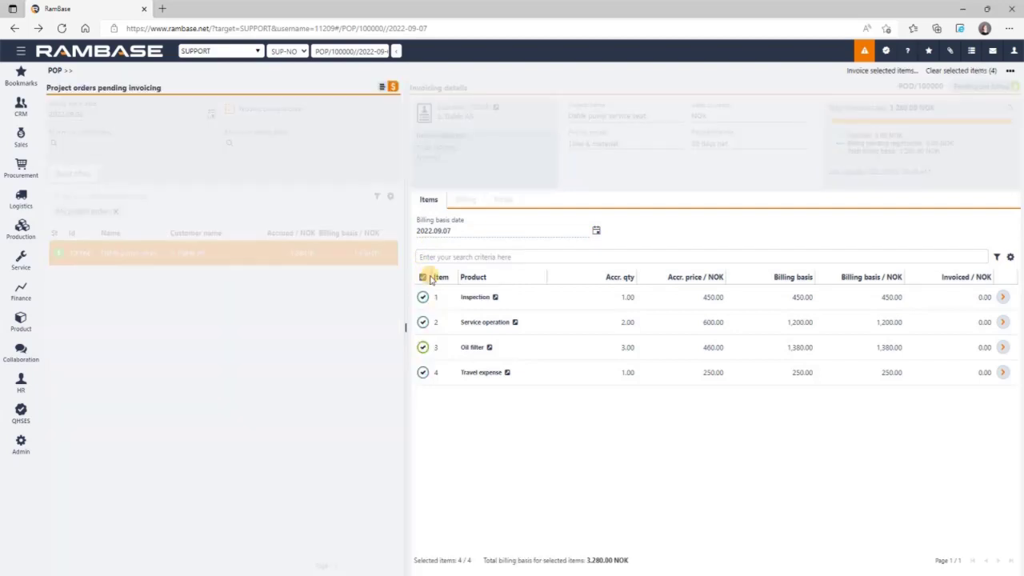
{"action": "left_click", "coordinate": [877, 72]}
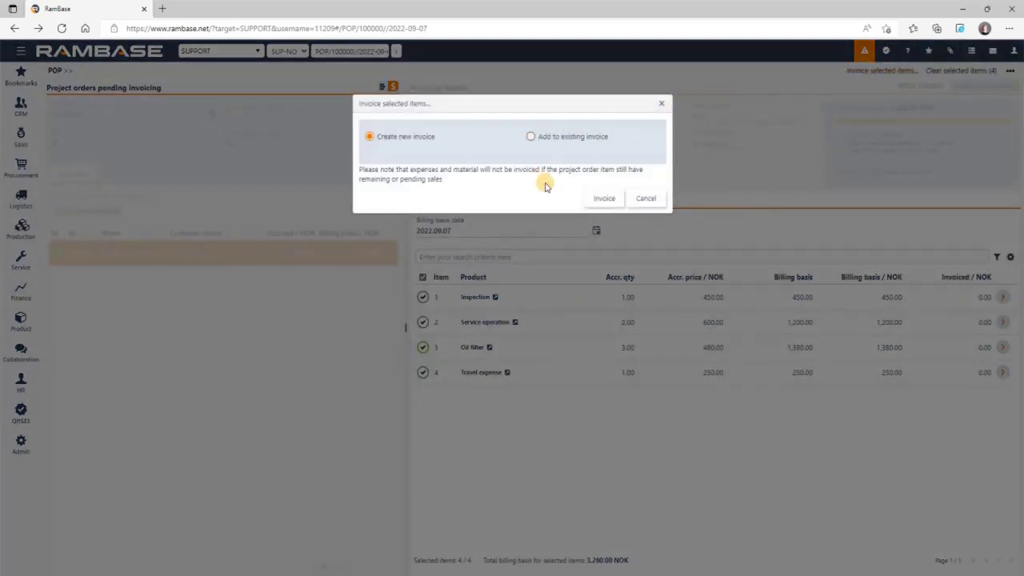
{"action": "left_click", "coordinate": [604, 199]}
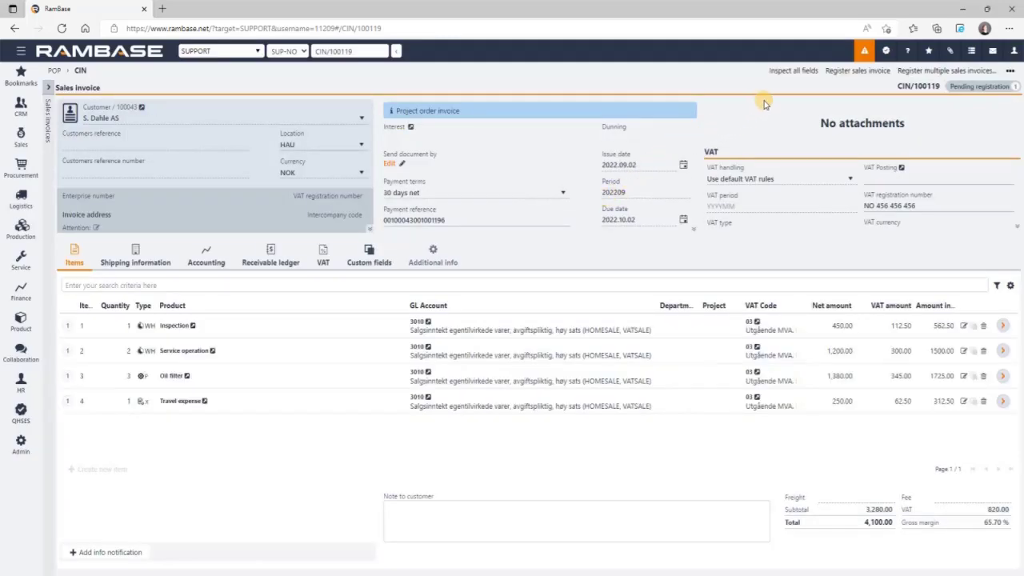
Step: Register the new sales invoice and check the billing list in the project order's invoicing details
{"action": "left_click", "coordinate": [835, 77]}
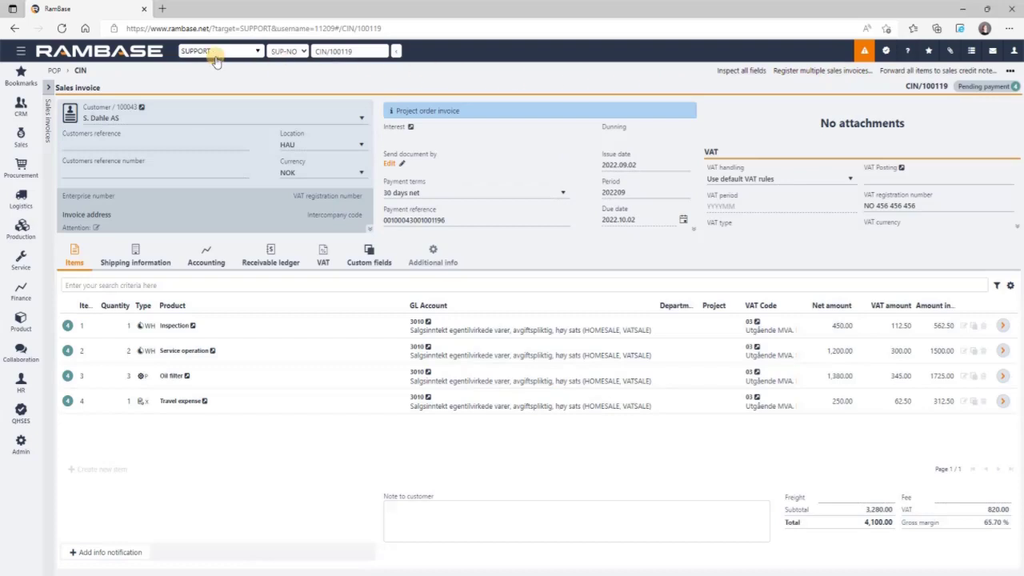
{"action": "left_click", "coordinate": [56, 71]}
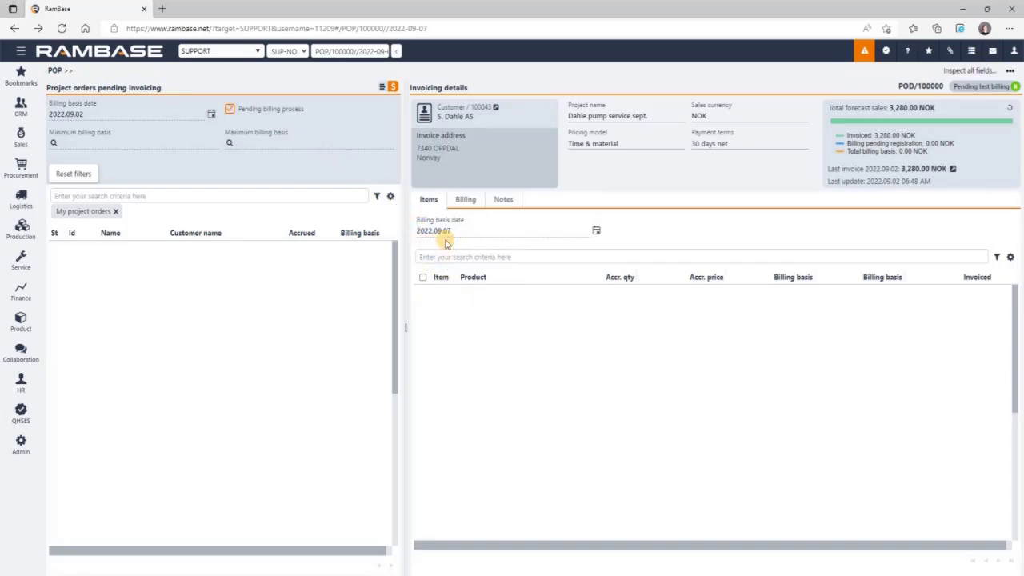
{"action": "left_click", "coordinate": [466, 200]}
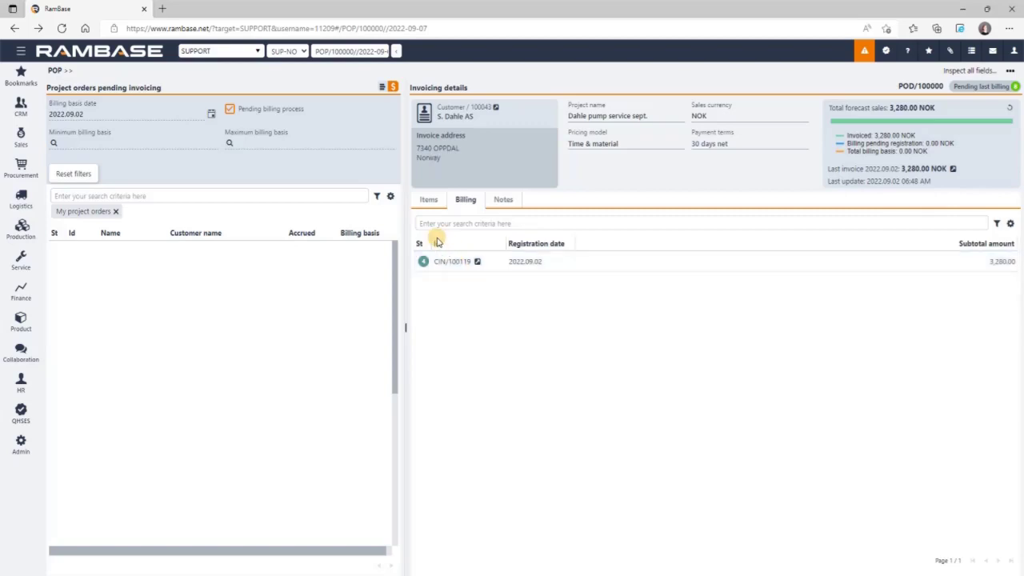
Step: Set the pump service project order's progress to 100% and complete the order, closing its active sales transaction documents
{"action": "left_click", "coordinate": [382, 91]}
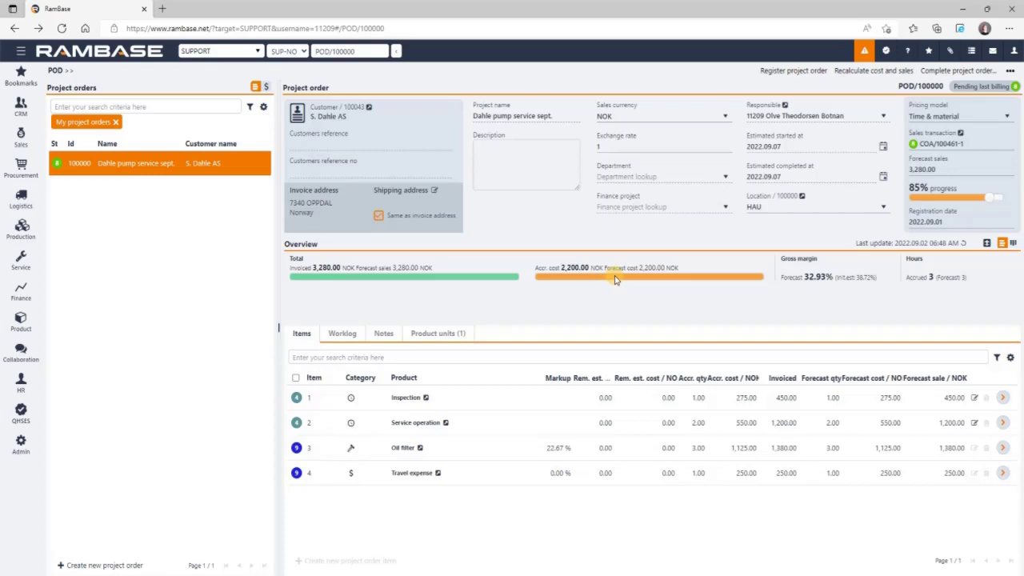
{"action": "left_click_drag", "start_coordinate": [989, 197], "coordinate": [1003, 199]}
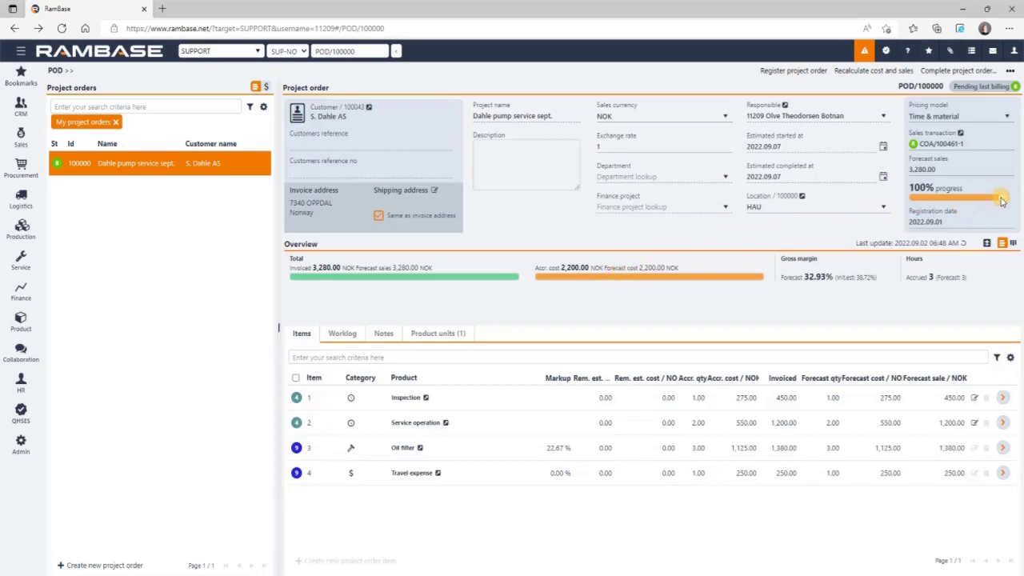
{"action": "left_click", "coordinate": [954, 72]}
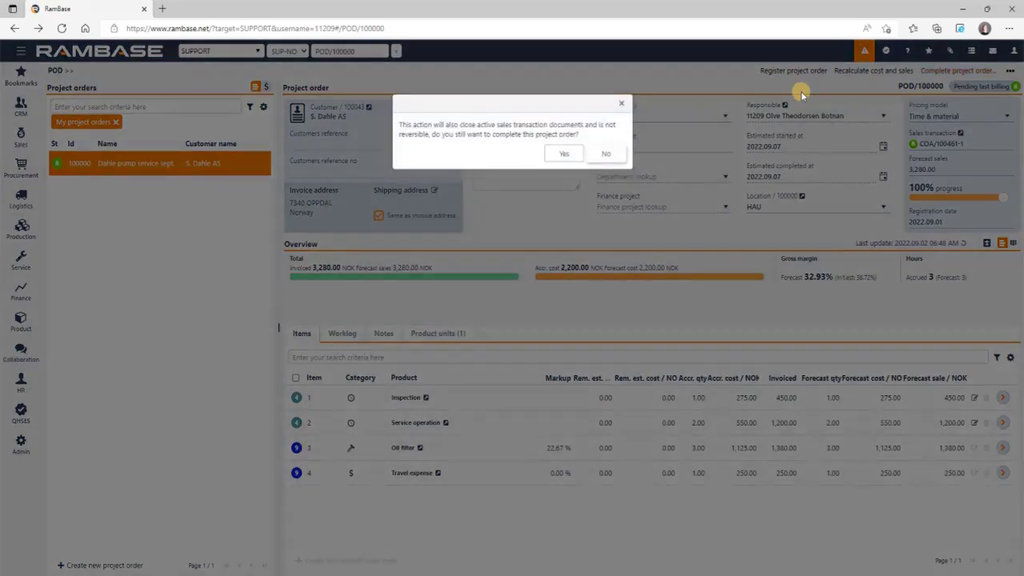
{"action": "left_click", "coordinate": [564, 156]}
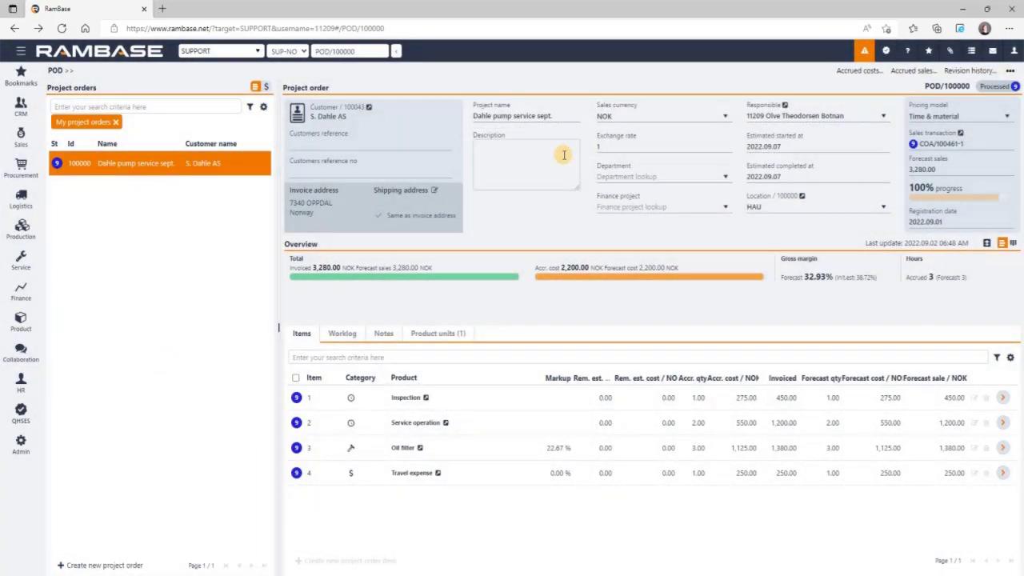